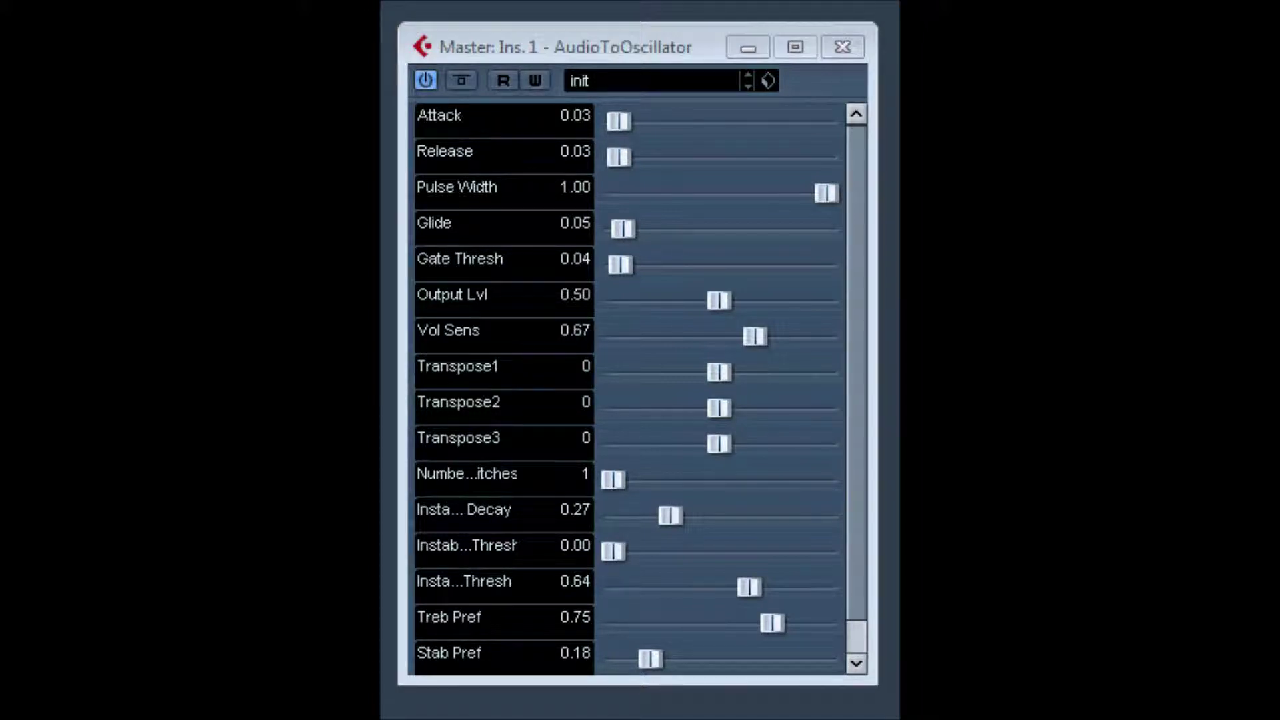
Step: Set Attack to 0.26, Release to 0.57, Pulse Width to 0.66, Glide to 0.28, Gate Thresh to 0.51 and Output Lvl to 0.16
left_click_drag(620, 118, 670, 116)
left_click_drag(627, 155, 746, 162)
left_click_drag(837, 196, 764, 194)
left_click_drag(634, 231, 672, 230)
left_click_drag(623, 264, 650, 303)
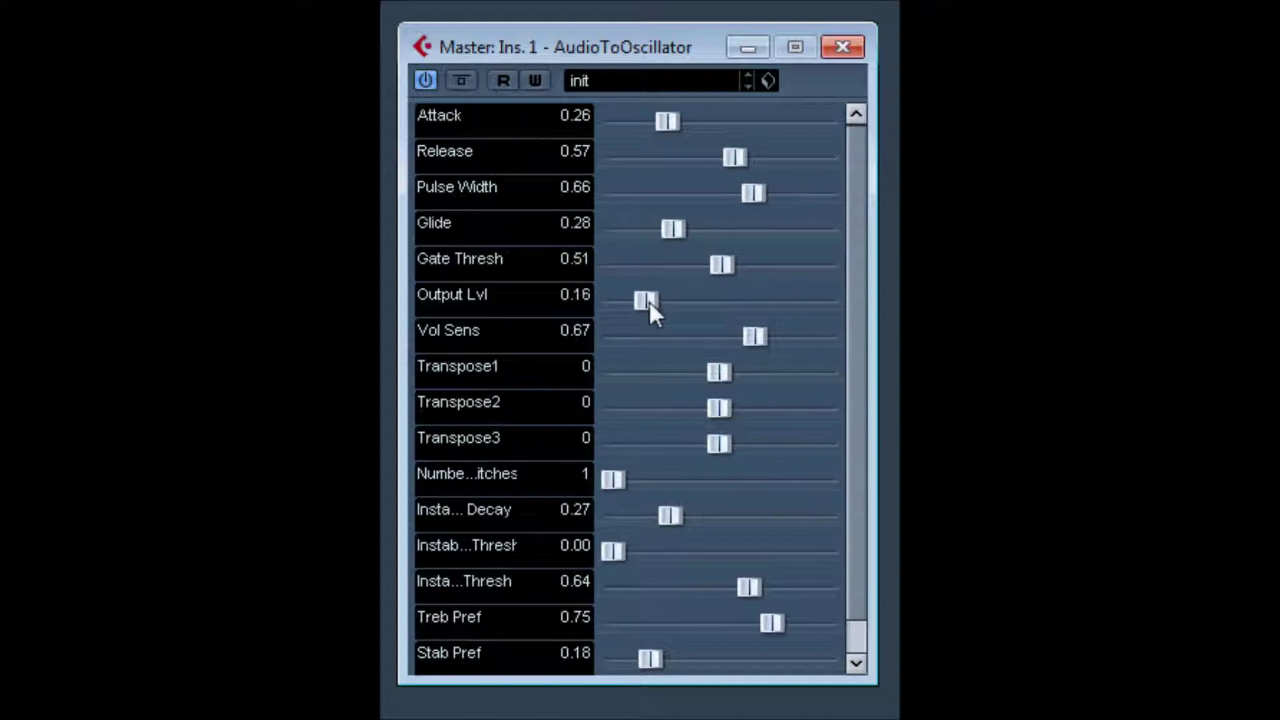
Step: Set Output Lvl to 0.85, Vol Sens to 0.64, Transpose1 to -6, Transpose2 to 7 and Transpose3 to -15
left_click_drag(650, 297, 665, 371)
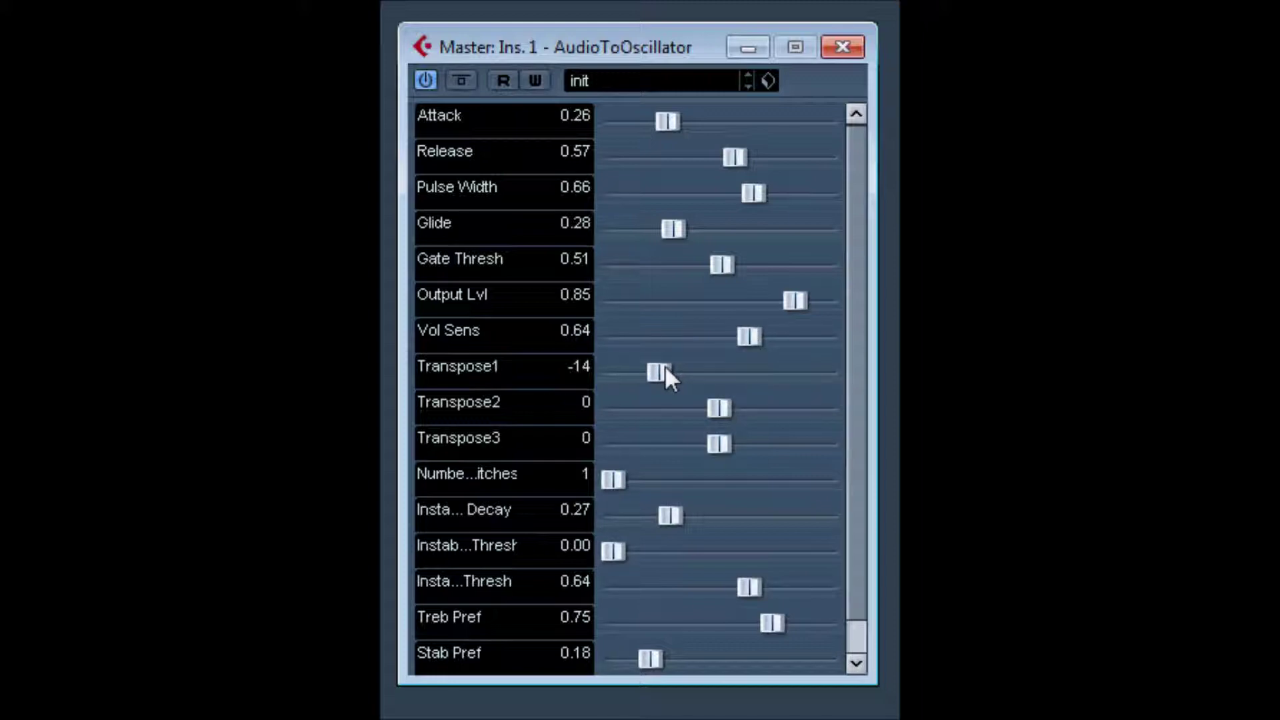
left_click_drag(722, 404, 767, 409)
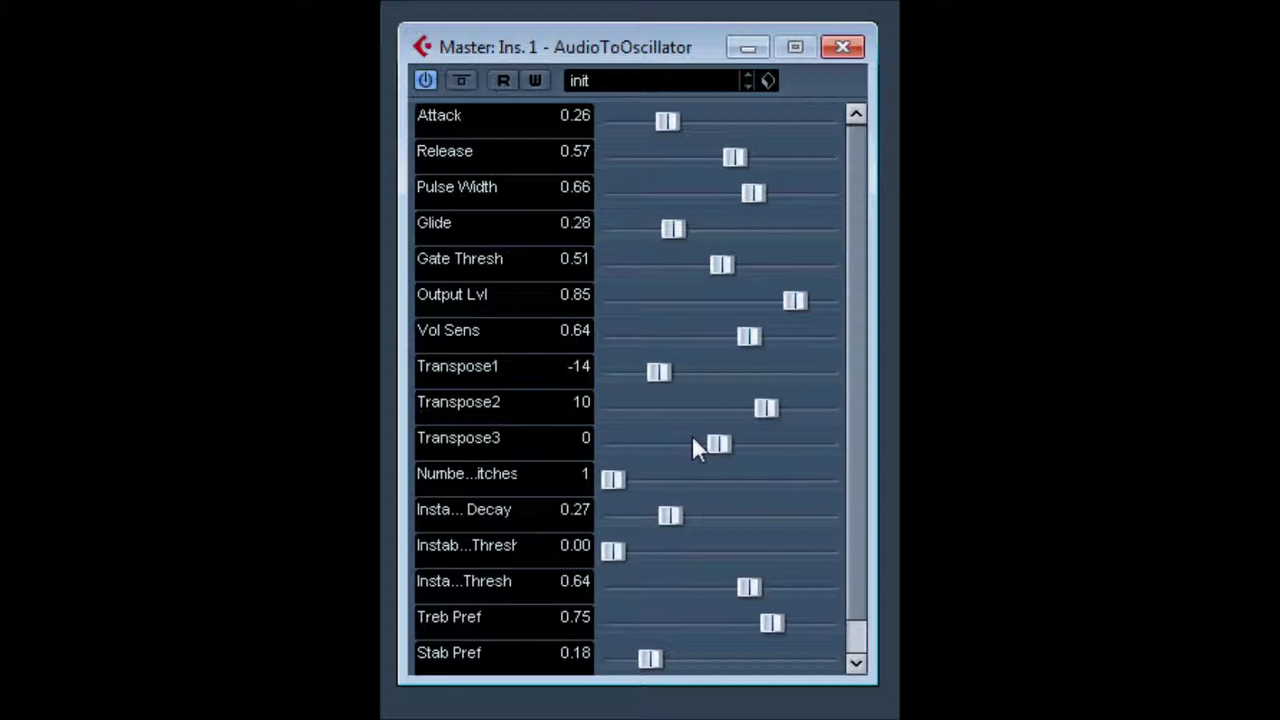
left_click_drag(718, 443, 639, 440)
left_click_drag(660, 379, 695, 377)
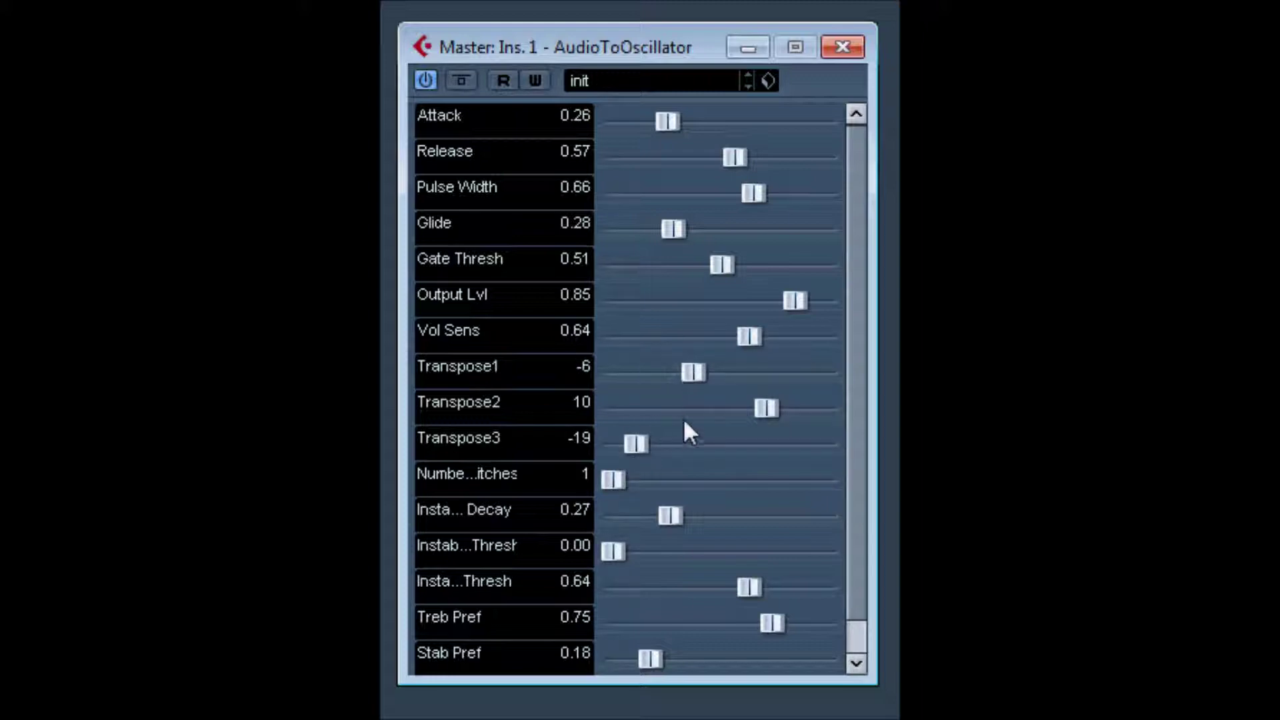
left_click_drag(646, 447, 668, 447)
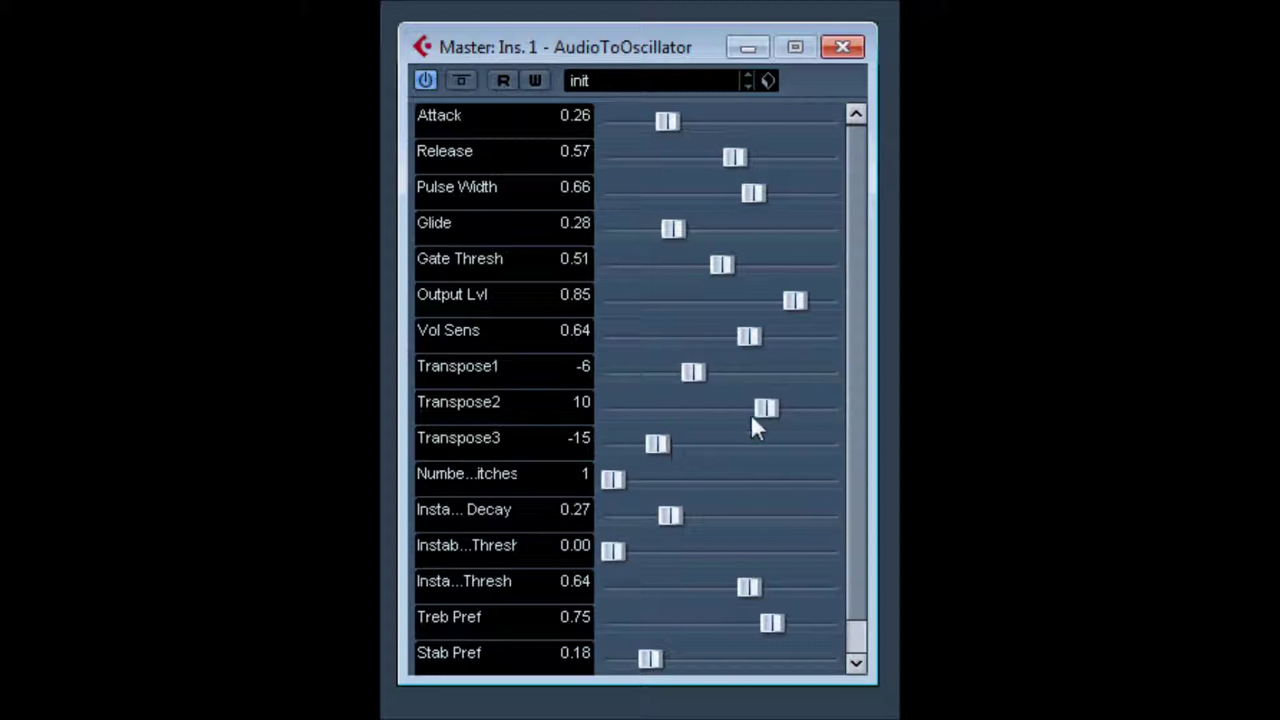
left_click_drag(756, 410, 744, 412)
Step: Set the number of pitches to 2, Insta... Decay to 0.09, Instab...Thresh to 0.13, Insta...Thresh to 0.28, Treb Pref to 0.22 and Stab Pref to 0.00
left_click_drag(669, 490, 636, 551)
left_click_drag(752, 587, 671, 585)
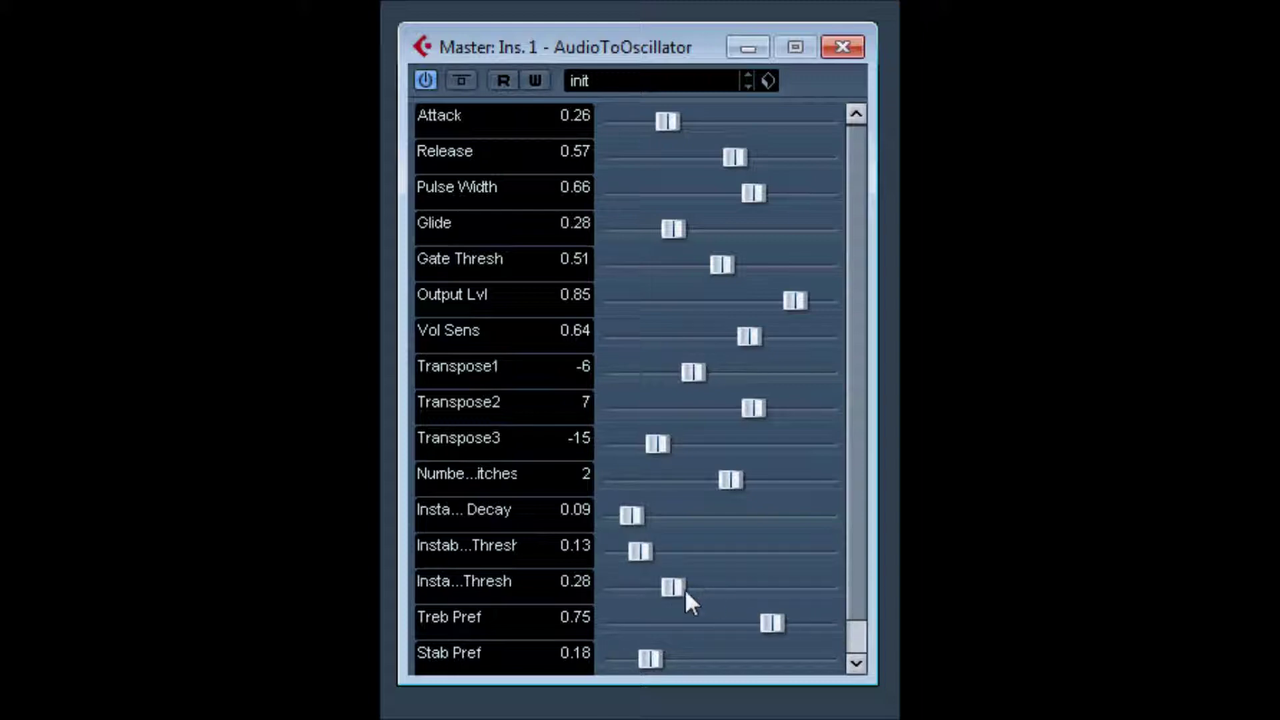
left_click_drag(766, 623, 655, 613)
left_click_drag(656, 658, 629, 662)
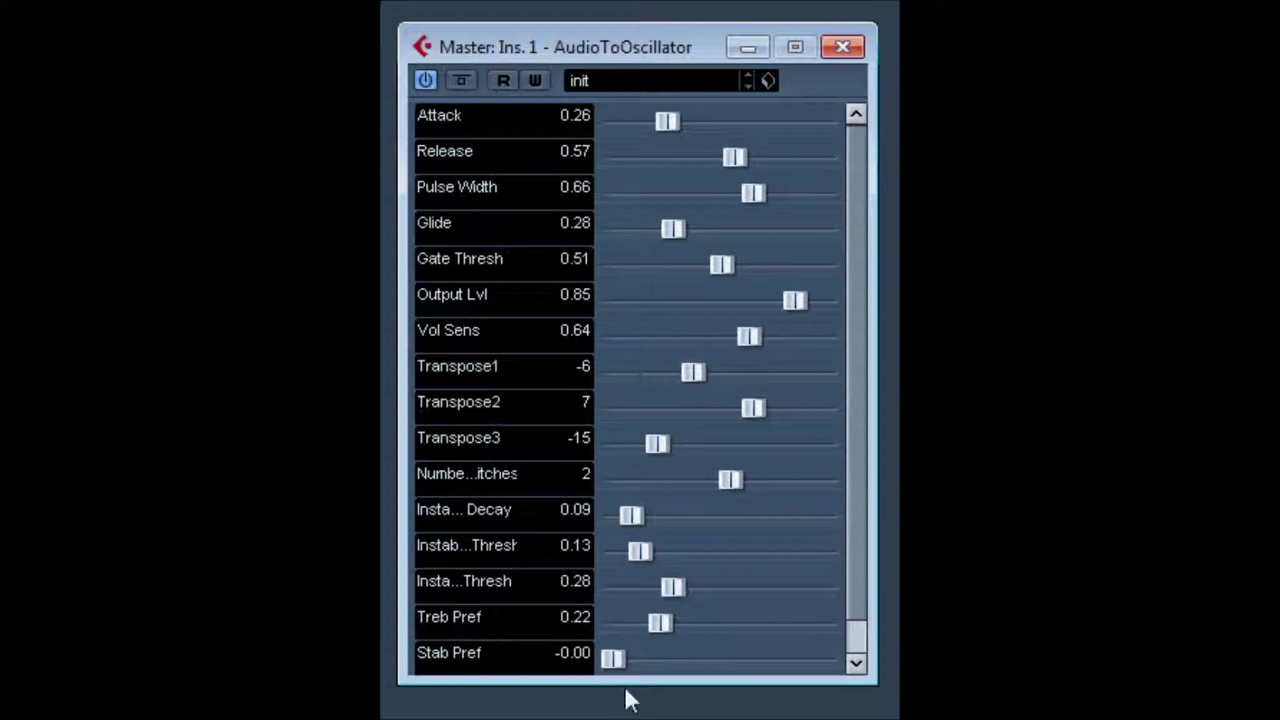
Step: Set Insta... Decay to 0.15, Instab...Thresh to 0.30, Insta...Thresh to 0.13 and Treb Pref to 0.11
left_click_drag(658, 623, 777, 567)
left_click_drag(637, 515, 650, 514)
left_click_drag(773, 557, 672, 553)
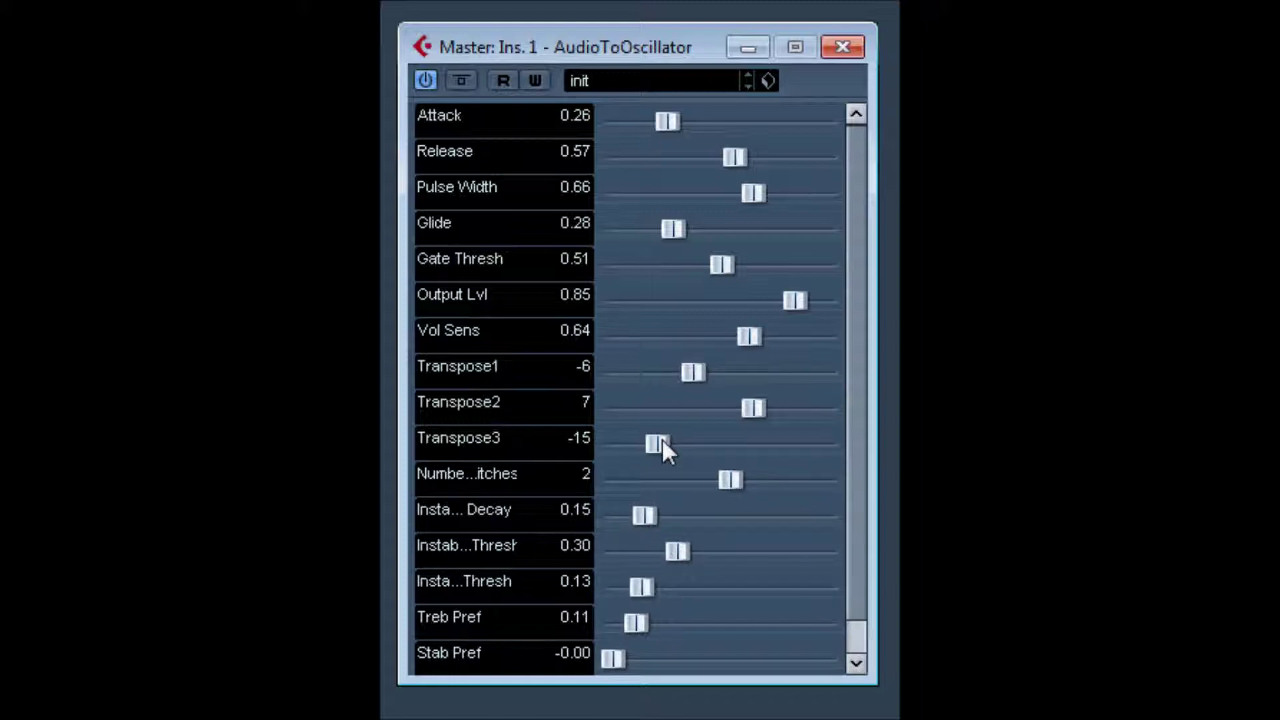
Step: Lower the transpositions, setting Transpose1 to -11, Transpose2 to -16 and Transpose3 to -13
left_click_drag(663, 441, 670, 438)
left_click_drag(750, 406, 648, 420)
left_click_drag(695, 372, 676, 374)
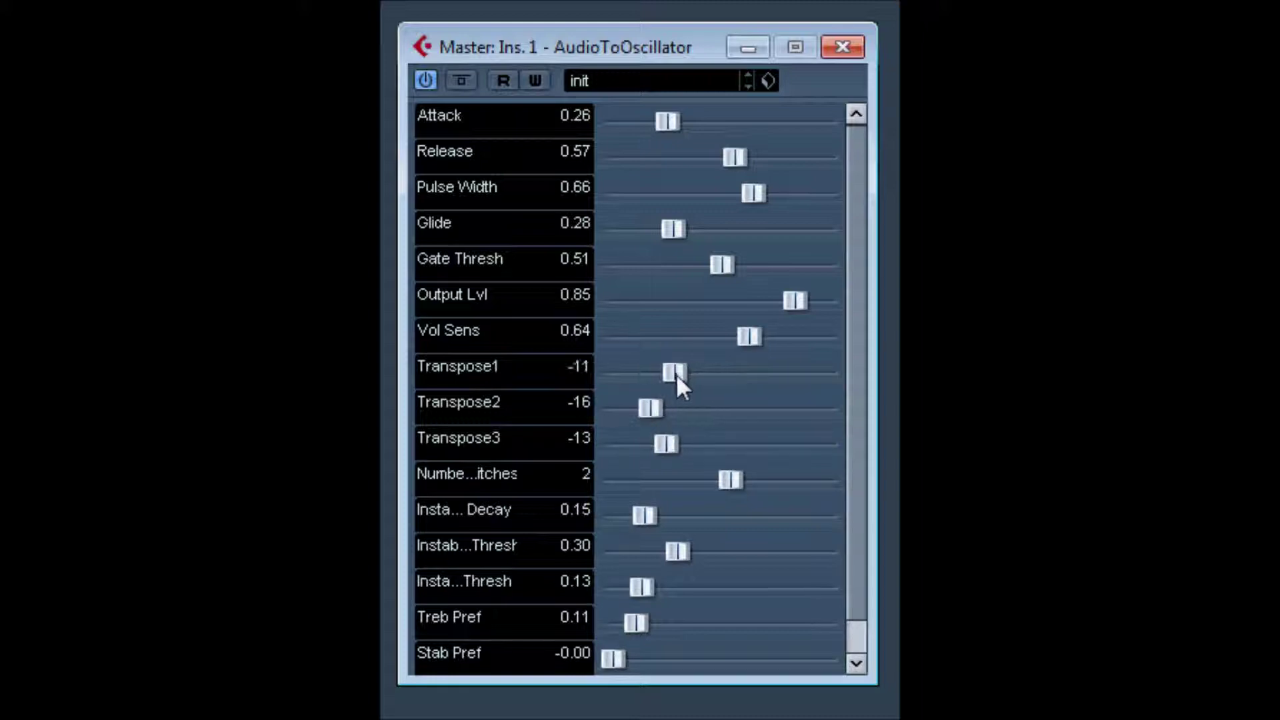
Step: Set Vol Sens to 0.66, Output Lvl to 1.00 and Gate Thresh to 0.17
mouse_move(738, 341)
left_mouse_down()
mouse_move(609, 353)
mouse_move(785, 354)
mouse_move(800, 366)
mouse_move(782, 336)
mouse_move(754, 339)
left_mouse_up()
left_click_drag(794, 302, 830, 310)
left_click_drag(724, 266, 658, 274)
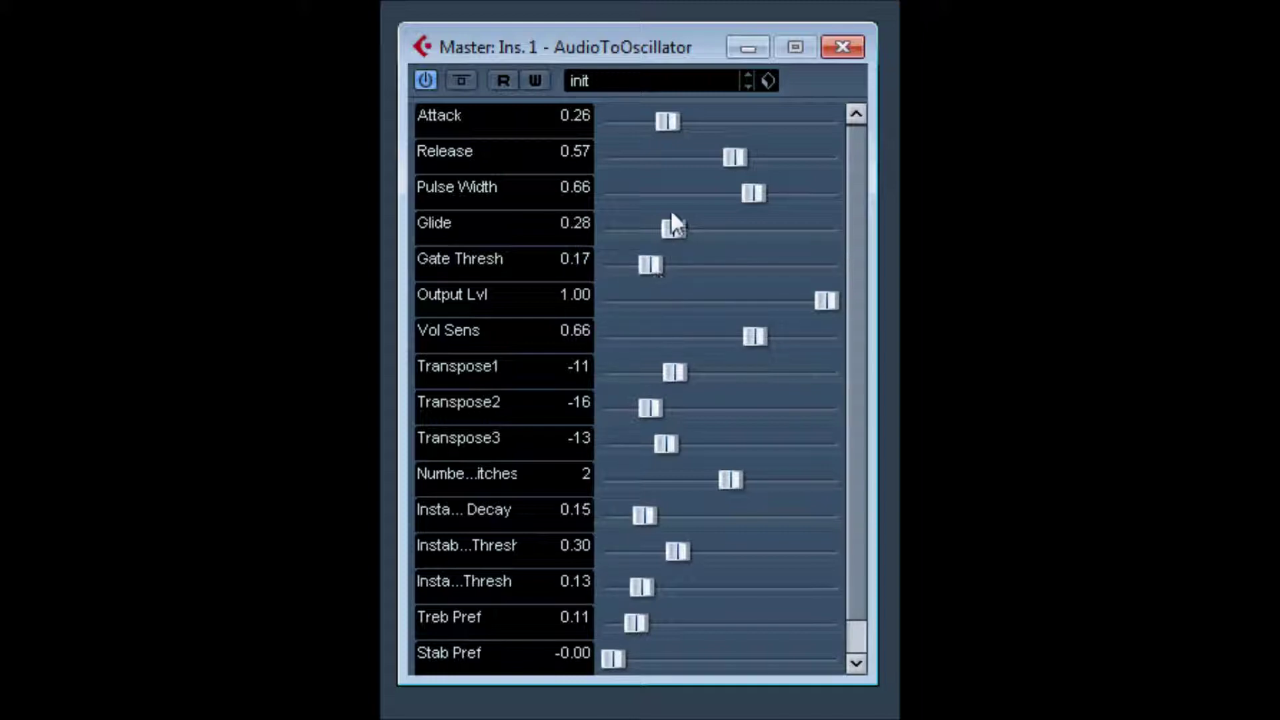
Step: Set Attack to 0.05, Release to 0.11, Pulse Width to 0.19, Glide to 0.27 and Gate Thresh to 0.32
left_click_drag(674, 229, 631, 230)
mouse_move(633, 229)
left_mouse_down()
mouse_move(798, 238)
mouse_move(650, 243)
left_mouse_up()
left_click_drag(756, 199, 630, 203)
left_click_drag(749, 158, 626, 166)
left_click_drag(670, 124, 694, 267)
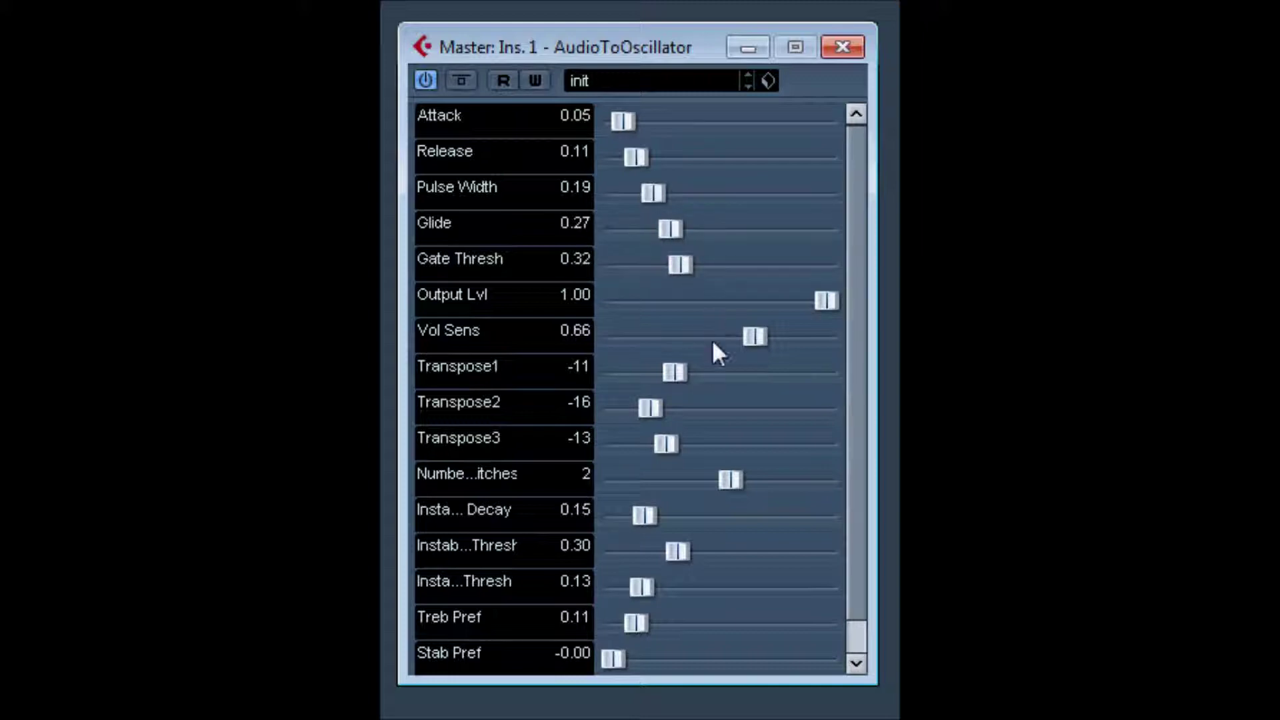
Step: Set Output Lvl to 0.90, Vol Sens to 0.44, Transpose2 to -6, Transpose3 to 0, the number of pitches to 1 and Insta... Decay to 0.55
mouse_move(816, 301)
left_mouse_down()
mouse_move(726, 301)
mouse_move(805, 301)
left_mouse_up()
left_click_drag(755, 336, 708, 336)
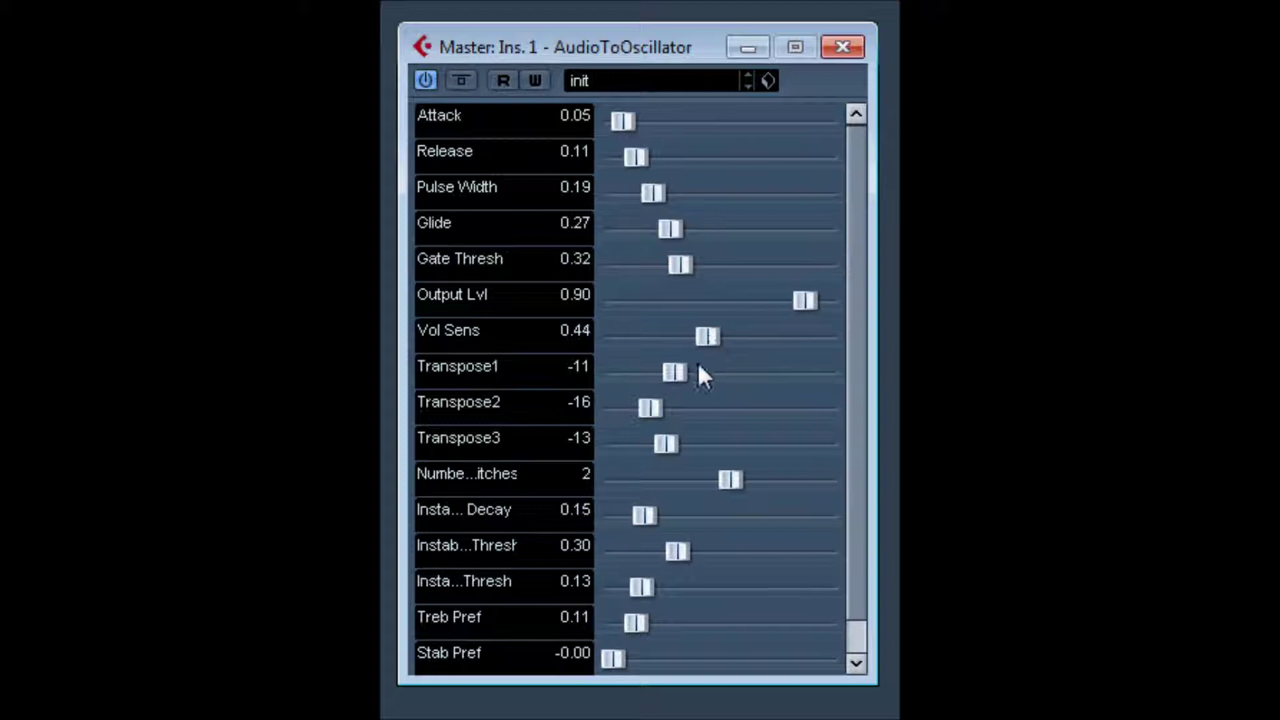
left_click_drag(655, 408, 734, 520)
Step: Set Instab...Thresh to 0.34, Insta...Thresh to 0.63, Treb Pref to 0.23 and Stab Pref to 0.40
mouse_move(682, 553)
left_mouse_down()
mouse_move(793, 552)
mouse_move(610, 546)
mouse_move(706, 542)
mouse_move(691, 544)
left_mouse_up()
left_click_drag(646, 581, 749, 591)
left_click_drag(643, 623, 719, 623)
left_click_drag(642, 657, 663, 621)
mouse_move(716, 655)
left_mouse_down()
mouse_move(625, 654)
mouse_move(694, 657)
left_mouse_up()
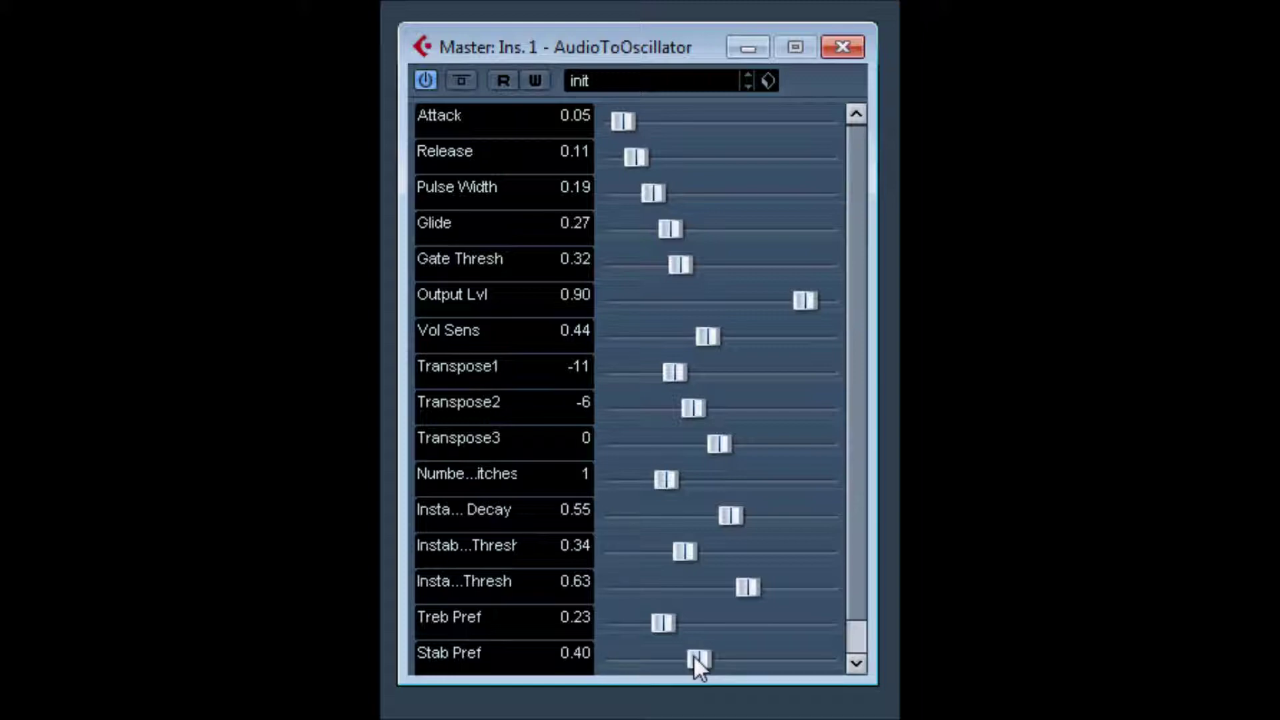
Step: Spread the transpositions, setting Transpose1 to -19, Transpose2 to -5 and Transpose3 to 13
left_click_drag(716, 443, 779, 454)
left_click_drag(674, 372, 642, 374)
left_click_drag(690, 409, 695, 408)
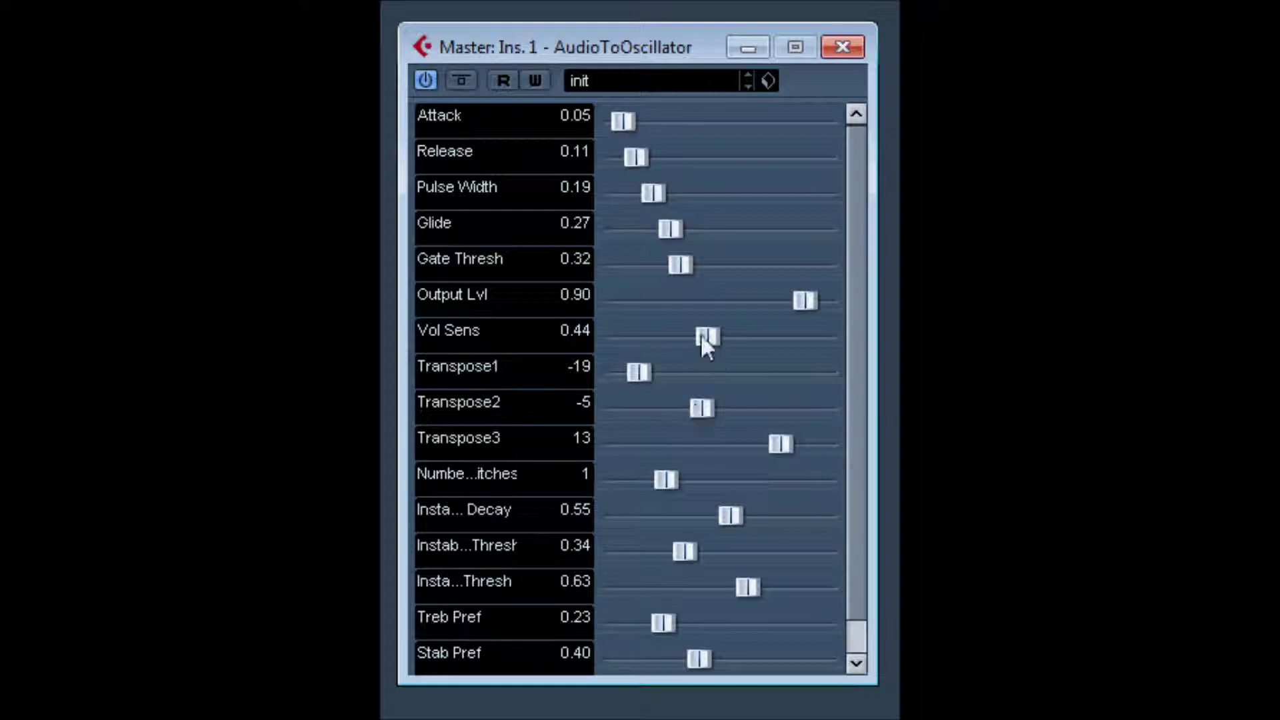
Step: Set Attack to 0.28, Release to 0.80, Pulse Width to 0.64 and Glide to 0.43
left_click_drag(674, 229, 733, 230)
left_click_drag(630, 122, 783, 172)
left_click_drag(656, 193, 709, 231)
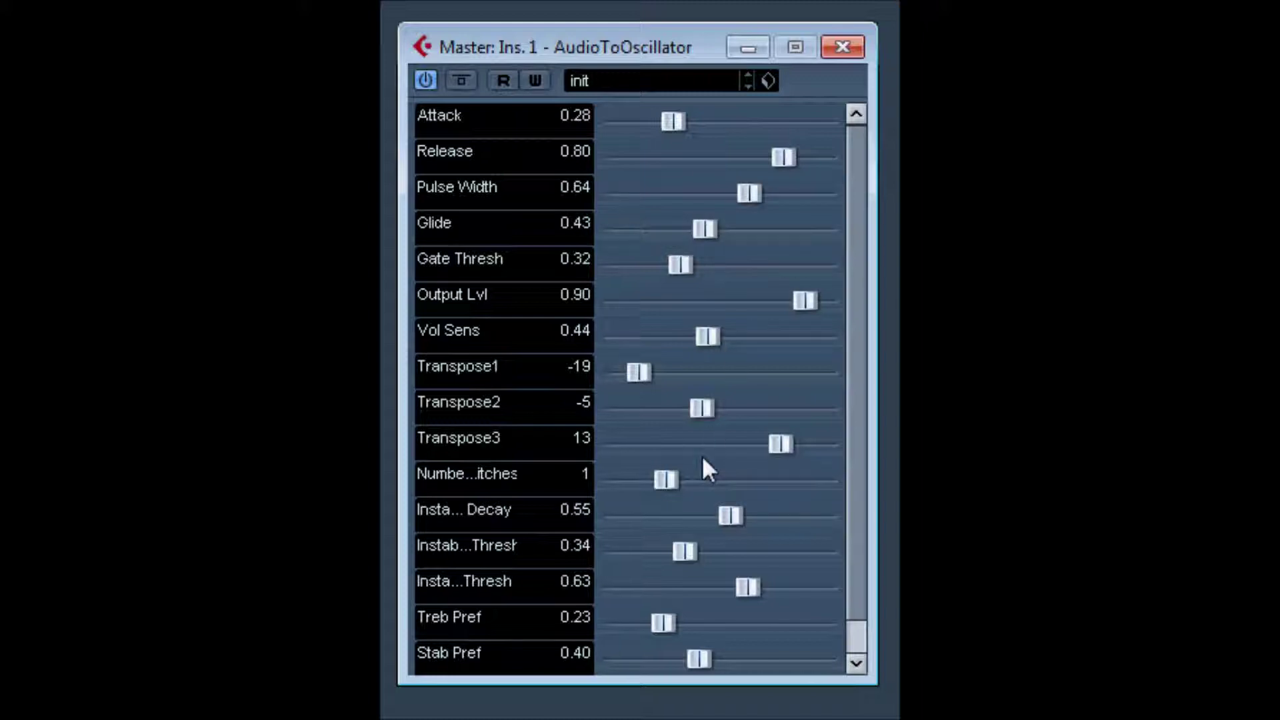
Step: Set Transpose1 to 3, Transpose2 to -6 and Transpose3 to -18, and raise the number of pitches to 3
left_click_drag(791, 440, 734, 372)
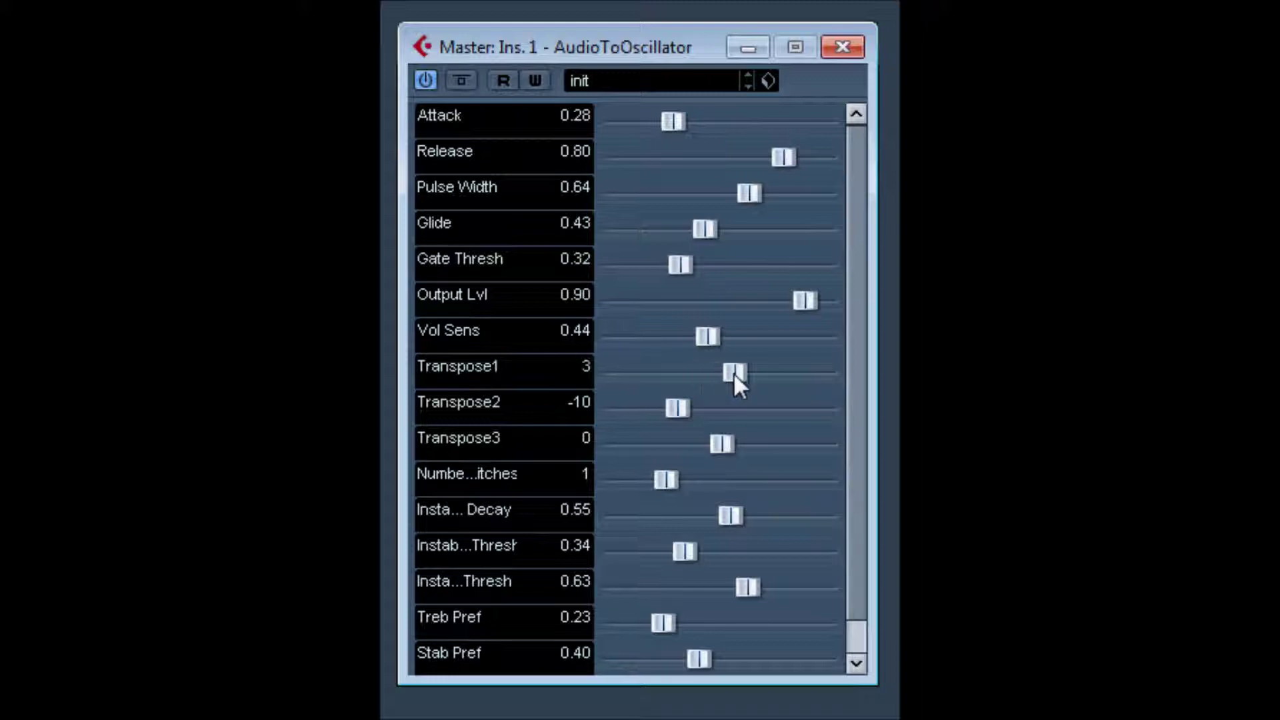
left_click_drag(724, 442, 693, 408)
left_click_drag(672, 485, 768, 492)
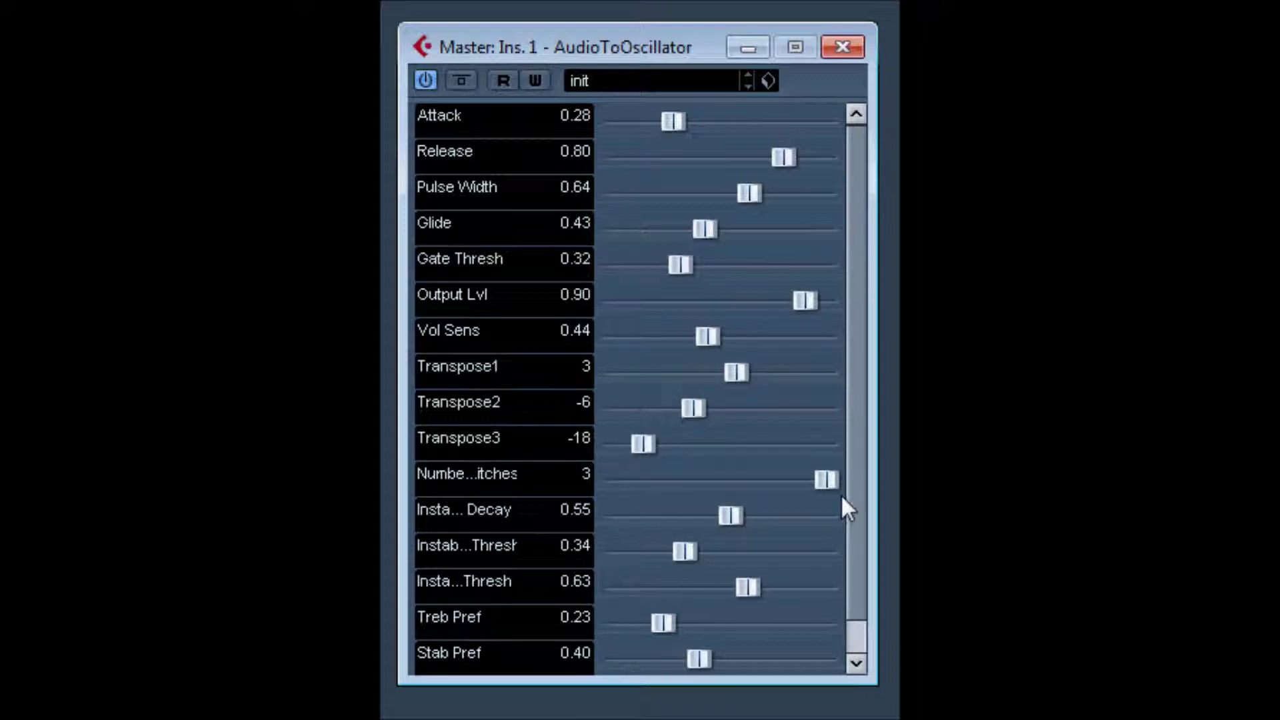
Step: Set Insta... Decay to 0.72, Instab...Thresh to 0.09, Transpose2 to 13 and Transpose1 to -3
left_click_drag(738, 515, 771, 514)
left_click_drag(685, 545, 633, 544)
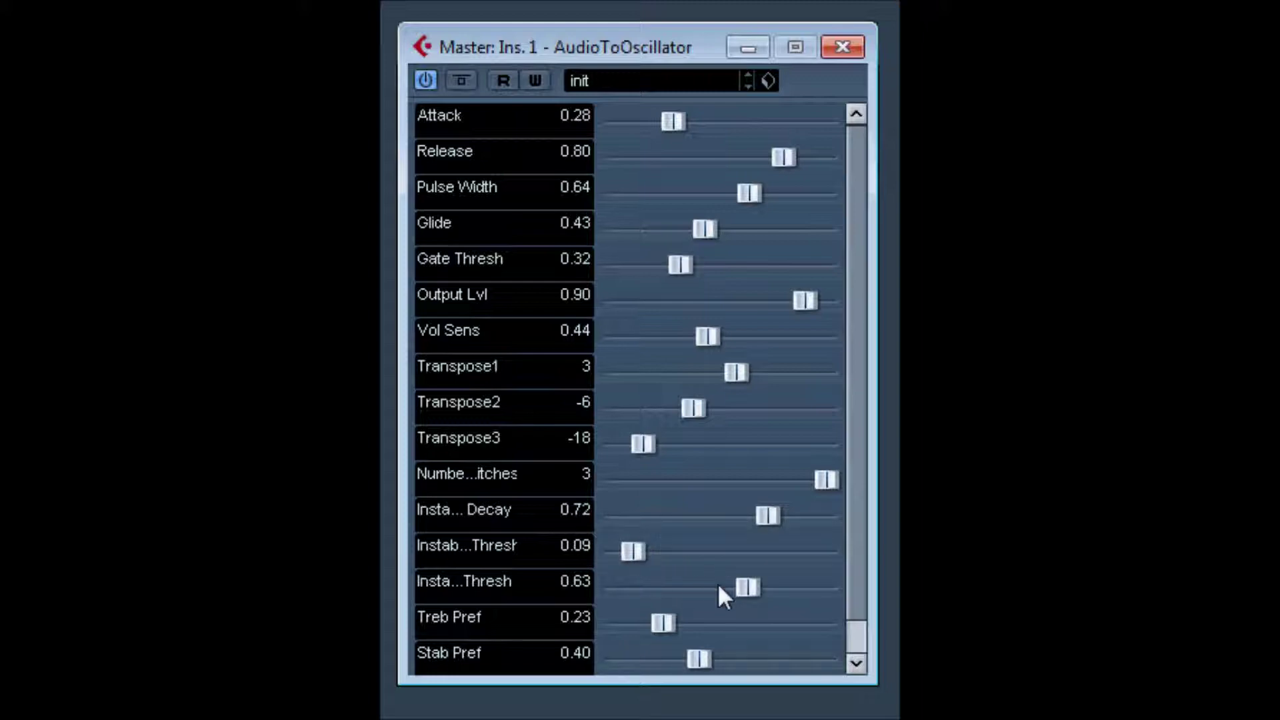
left_click_drag(729, 414, 783, 418)
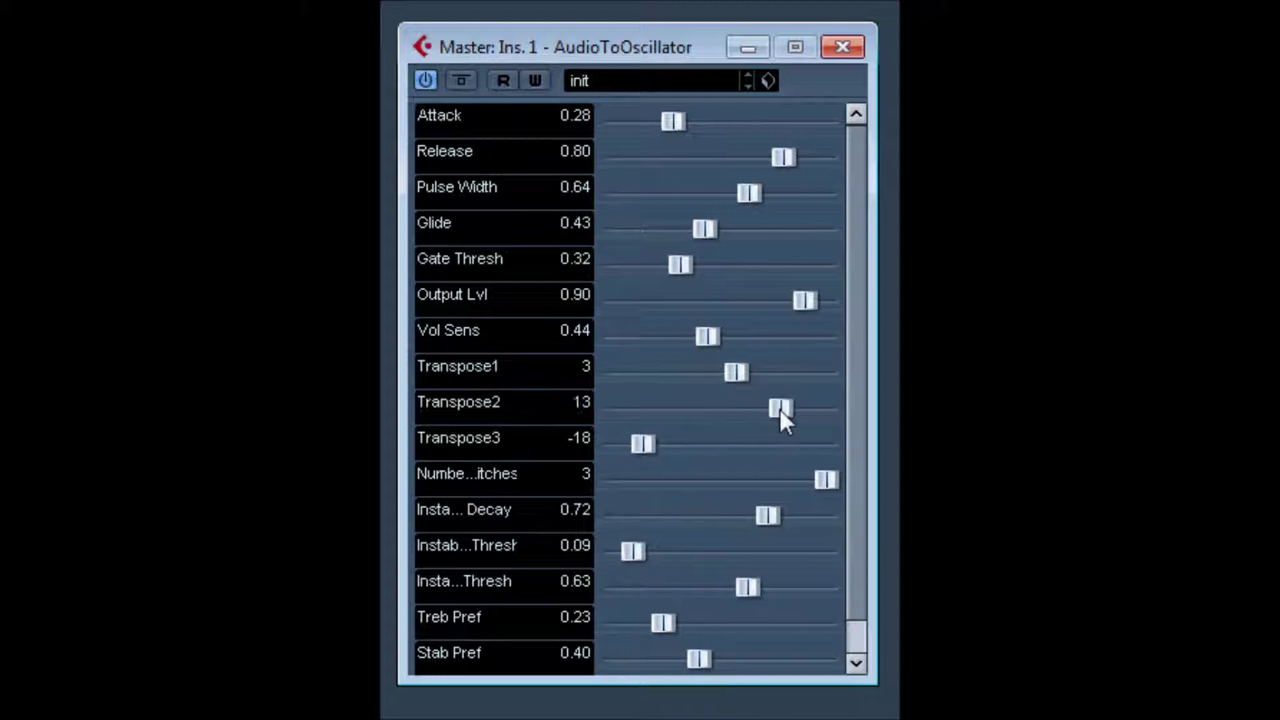
left_click_drag(735, 372, 714, 373)
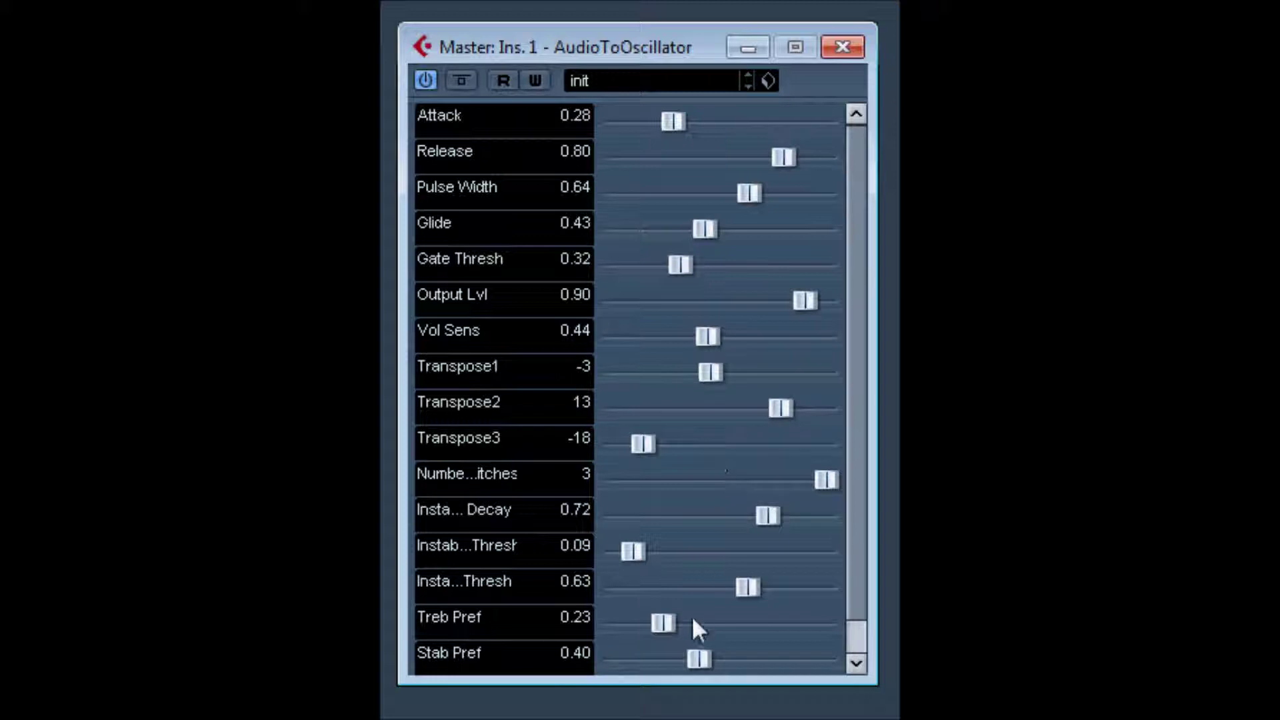
Step: Set Attack to 0.08, Release to 0.39 and Pulse Width to 0.10
left_click_drag(680, 132, 627, 124)
left_click(760, 157)
left_click_drag(761, 160, 700, 160)
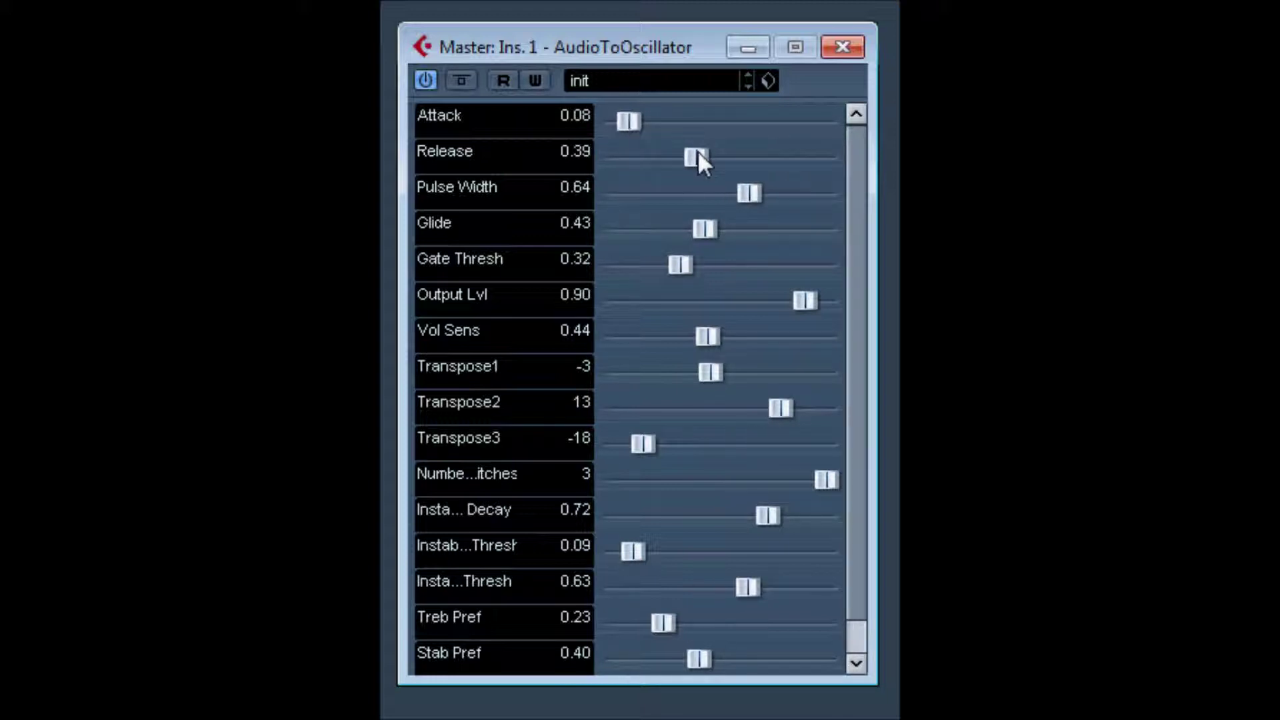
left_click_drag(754, 192, 651, 203)
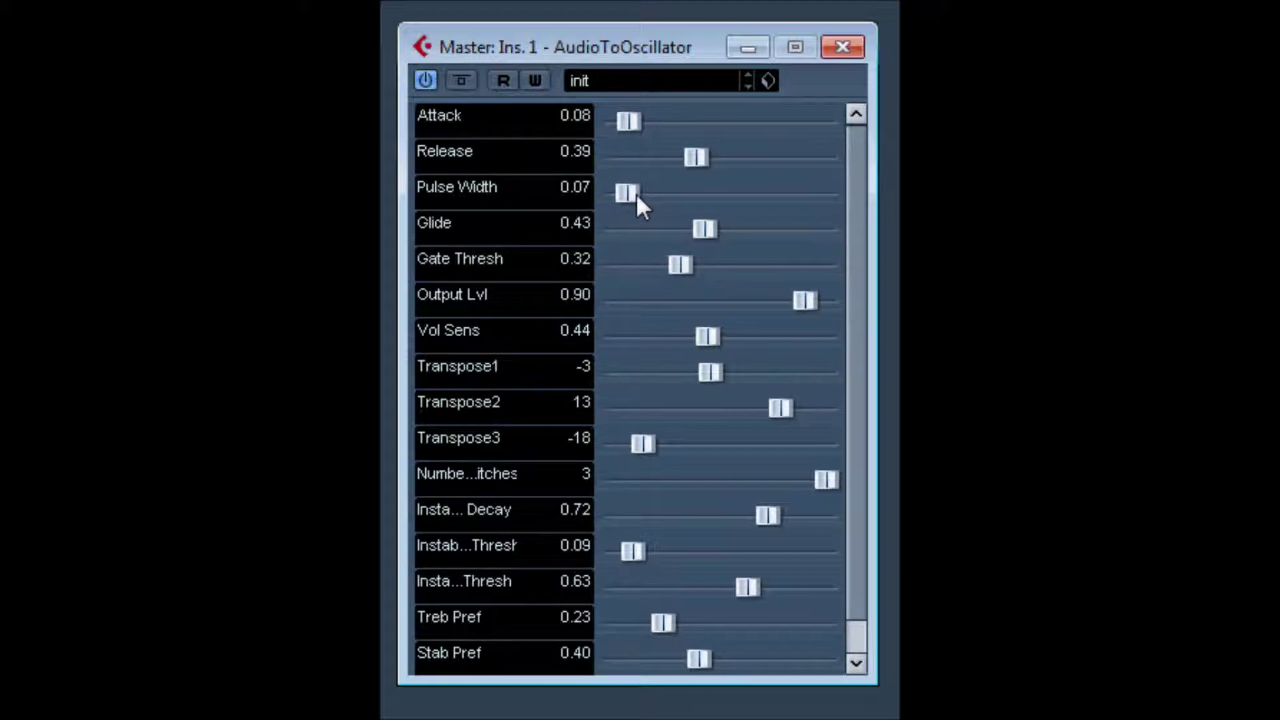
left_click_drag(637, 197, 644, 198)
Step: Set Treb Pref to 0.05, Stab Pref to 0.10, Instab...Thresh to 0.22, Transpose3 to -14 and Transpose2 to -6
left_click_drag(684, 662, 626, 634)
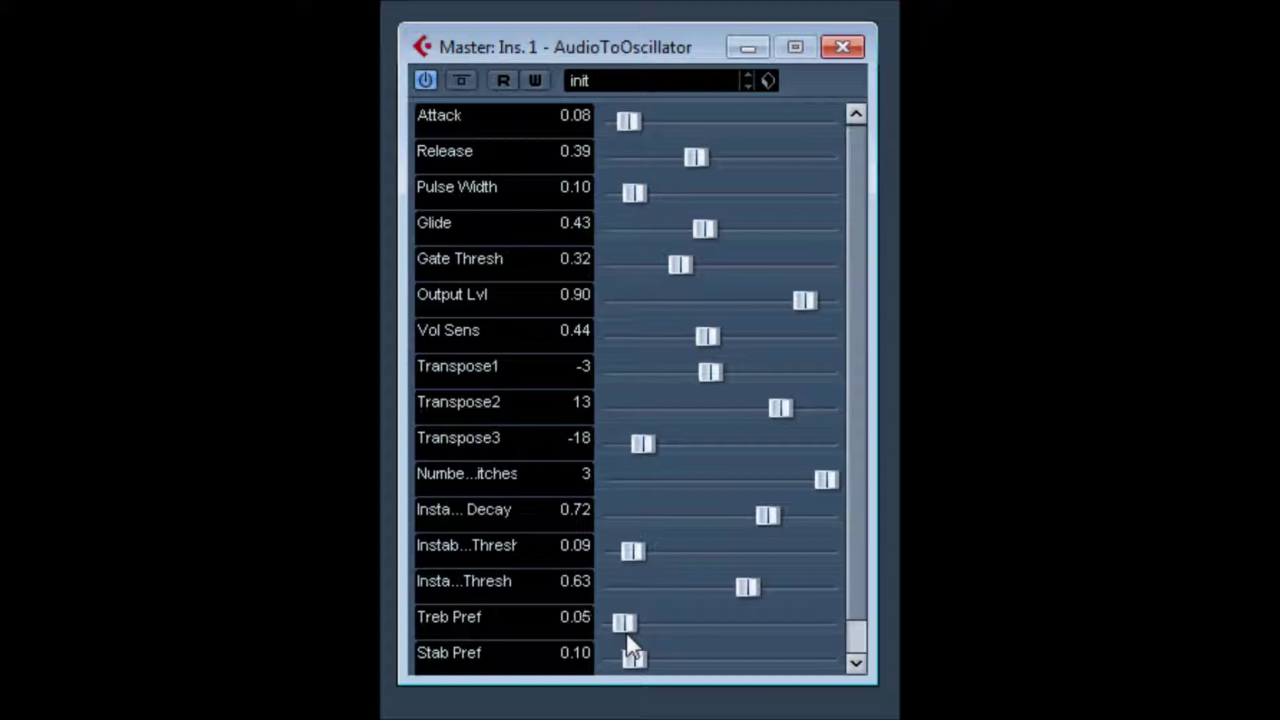
left_click_drag(632, 551, 658, 551)
left_click_drag(644, 457, 661, 445)
left_click_drag(774, 408, 686, 409)
Step: Set Vol Sens to 0.85, Output Lvl to 0.50, Gate Thresh to 0.28, Pulse Width to 0.26, Attack to 0.28 and Release to 0.60
left_click_drag(708, 341, 714, 310)
mouse_move(680, 265)
left_mouse_down()
mouse_move(758, 273)
mouse_move(670, 266)
left_mouse_up()
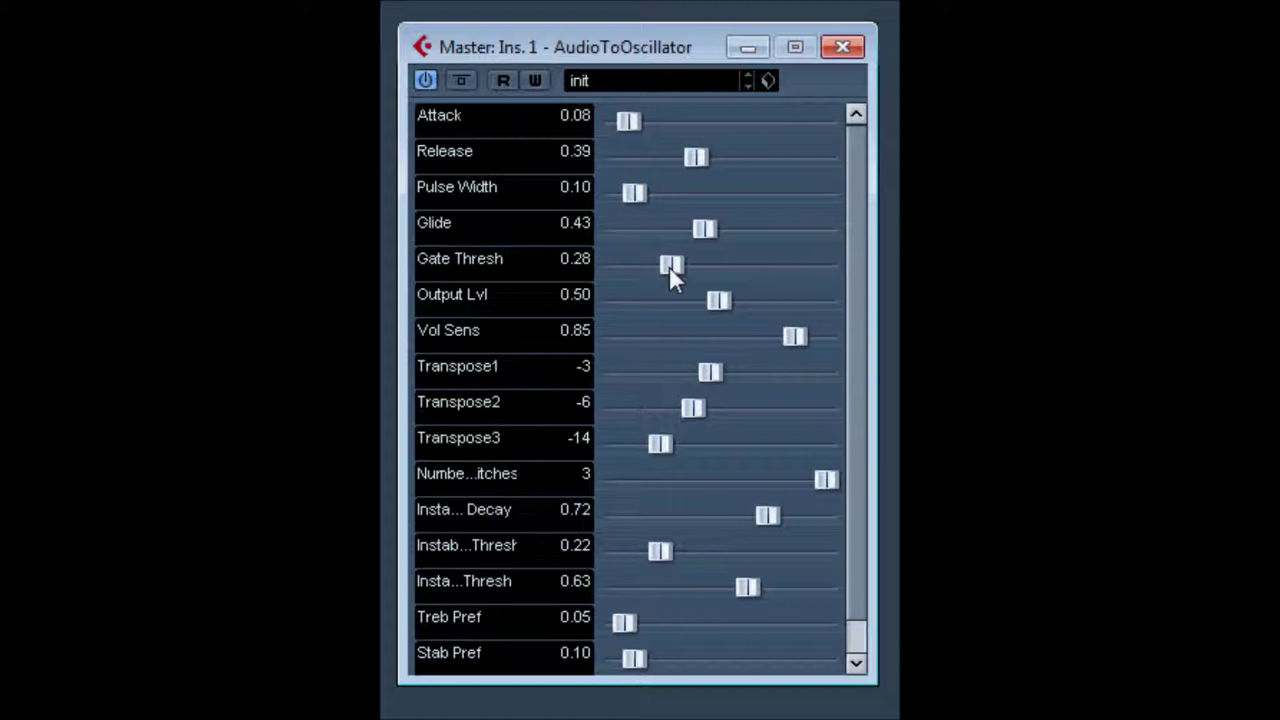
left_click_drag(636, 197, 745, 170)
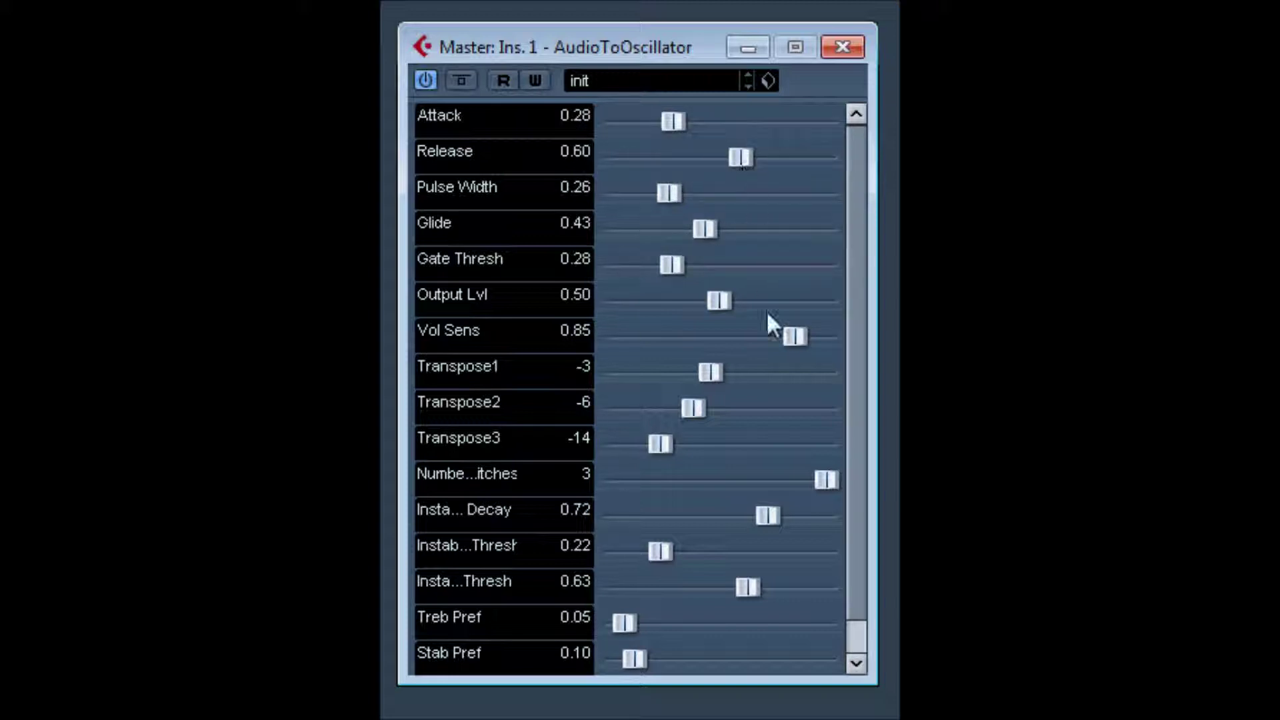
Step: Reduce the number of pitches to 1 and set Transpose1 to -5, Transpose2 to -17 and Transpose3 to 13
left_click_drag(828, 488, 631, 487)
left_click_drag(660, 445, 780, 445)
left_click_drag(693, 408, 656, 415)
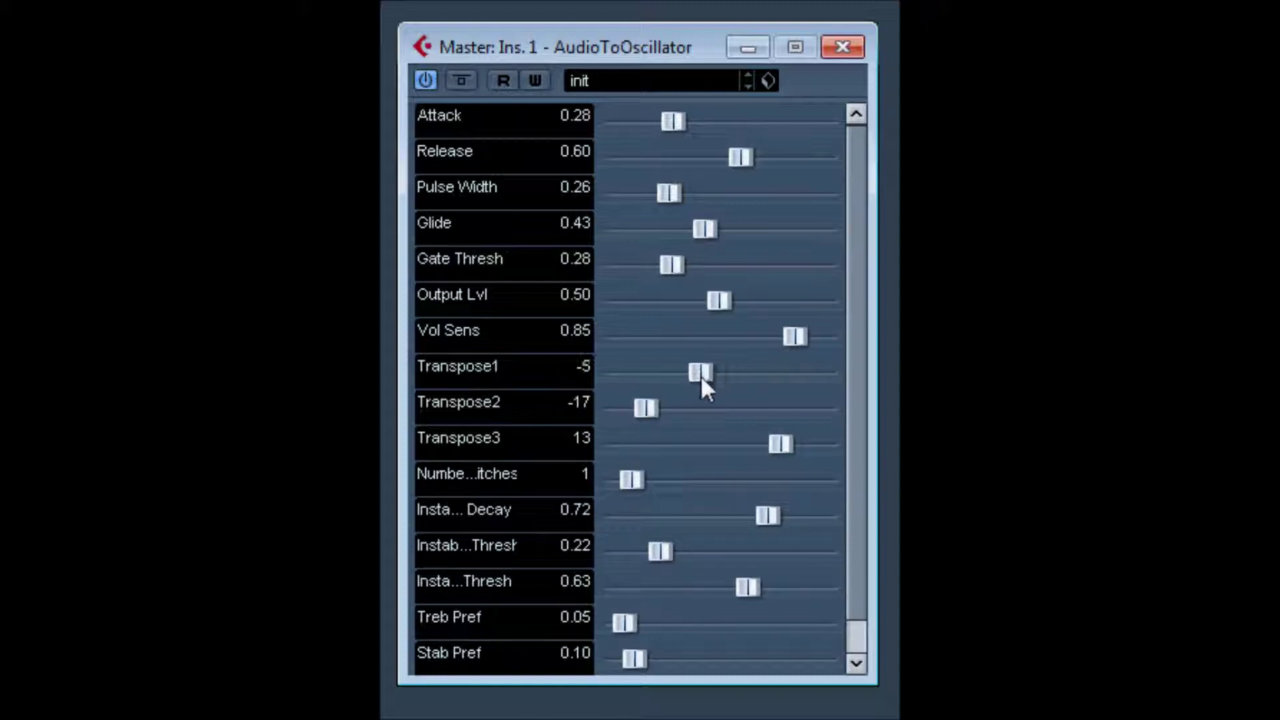
Step: Set both Vol Sens and Output Lvl to 0.91, and lower Gate Thresh to 0.09
mouse_move(797, 336)
left_mouse_down()
mouse_move(632, 346)
mouse_move(761, 352)
mouse_move(805, 340)
left_mouse_up()
left_click_drag(716, 301, 802, 317)
left_click_drag(664, 267, 625, 272)
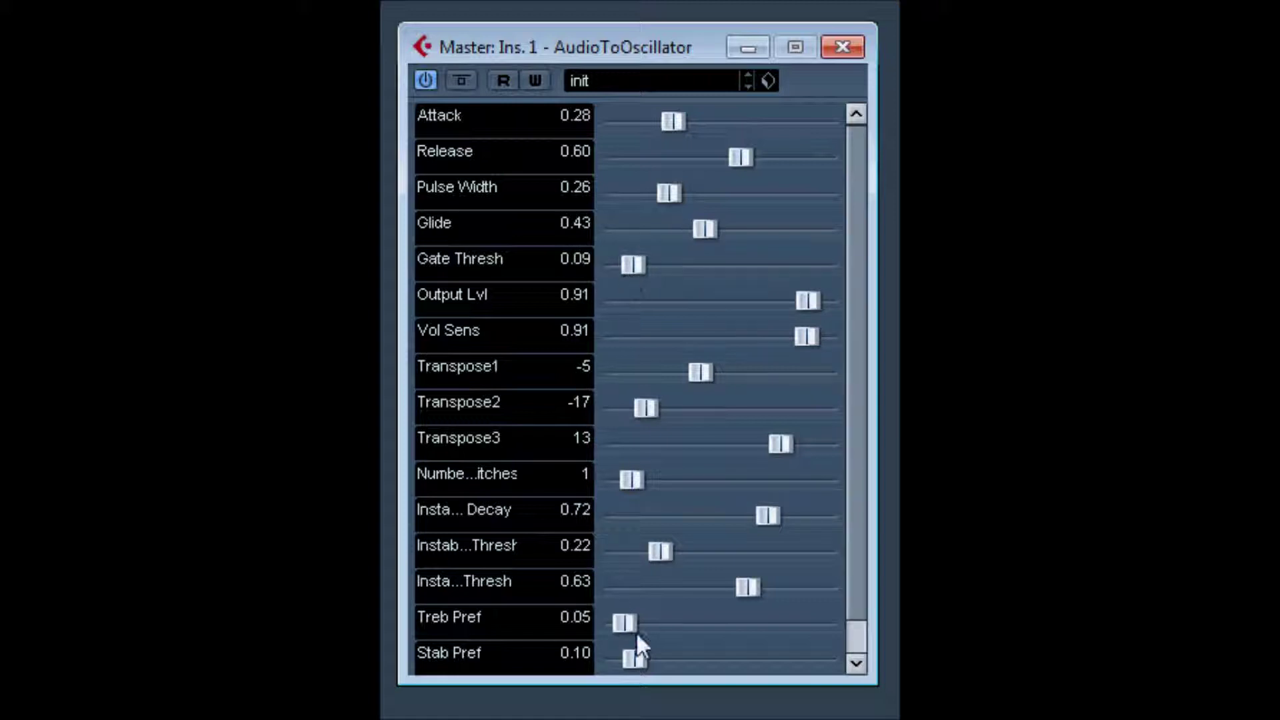
Step: Set Treb Pref to 0.18, Stab Pref to 0.36, Instab...Thresh to 0.00 and Insta...Thresh to 0.54
left_click_drag(634, 631, 690, 665)
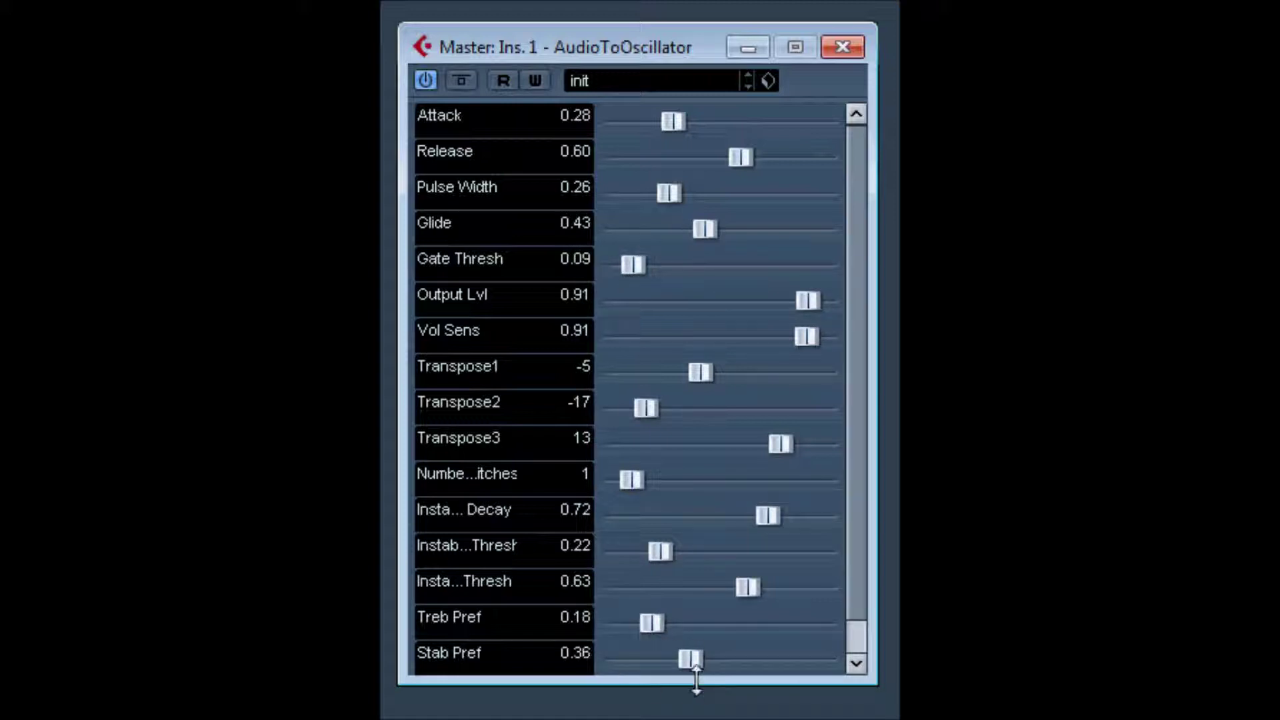
left_click_drag(661, 552, 619, 555)
left_click_drag(752, 590, 742, 587)
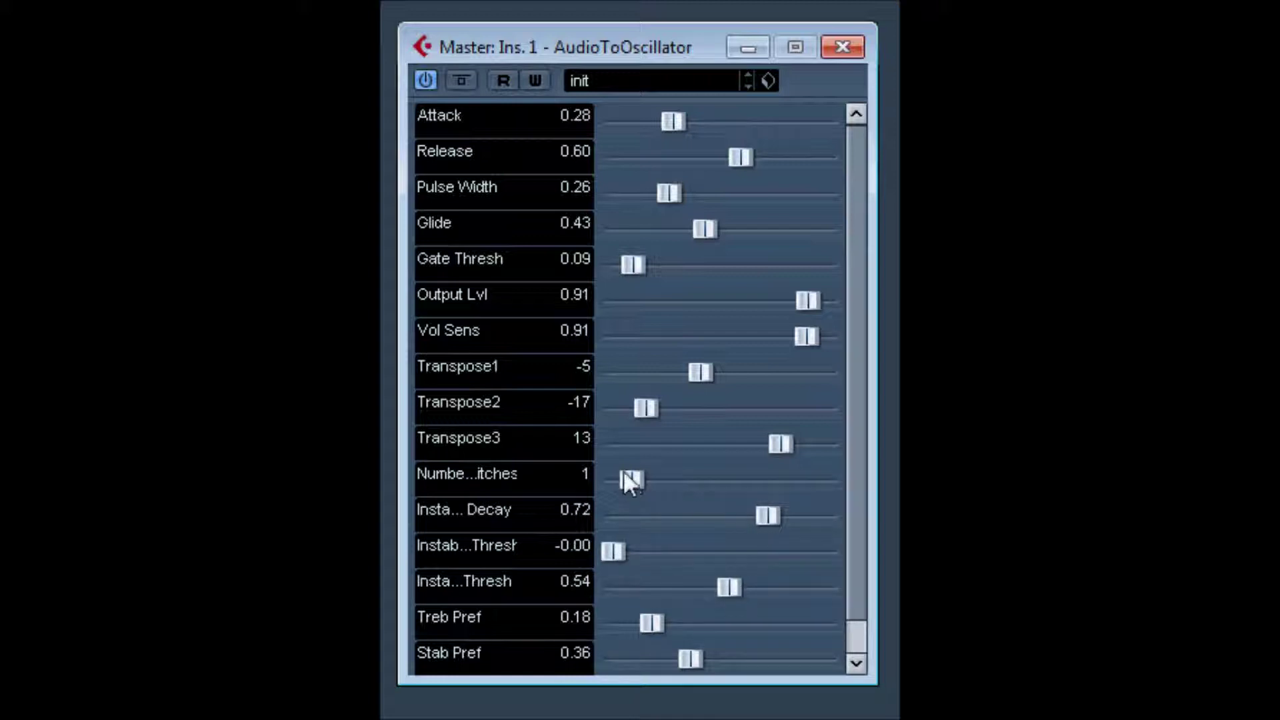
Step: Set Transpose1 to 20, Transpose2 to -20 and Transpose3 to -1
left_click_drag(653, 414, 667, 417)
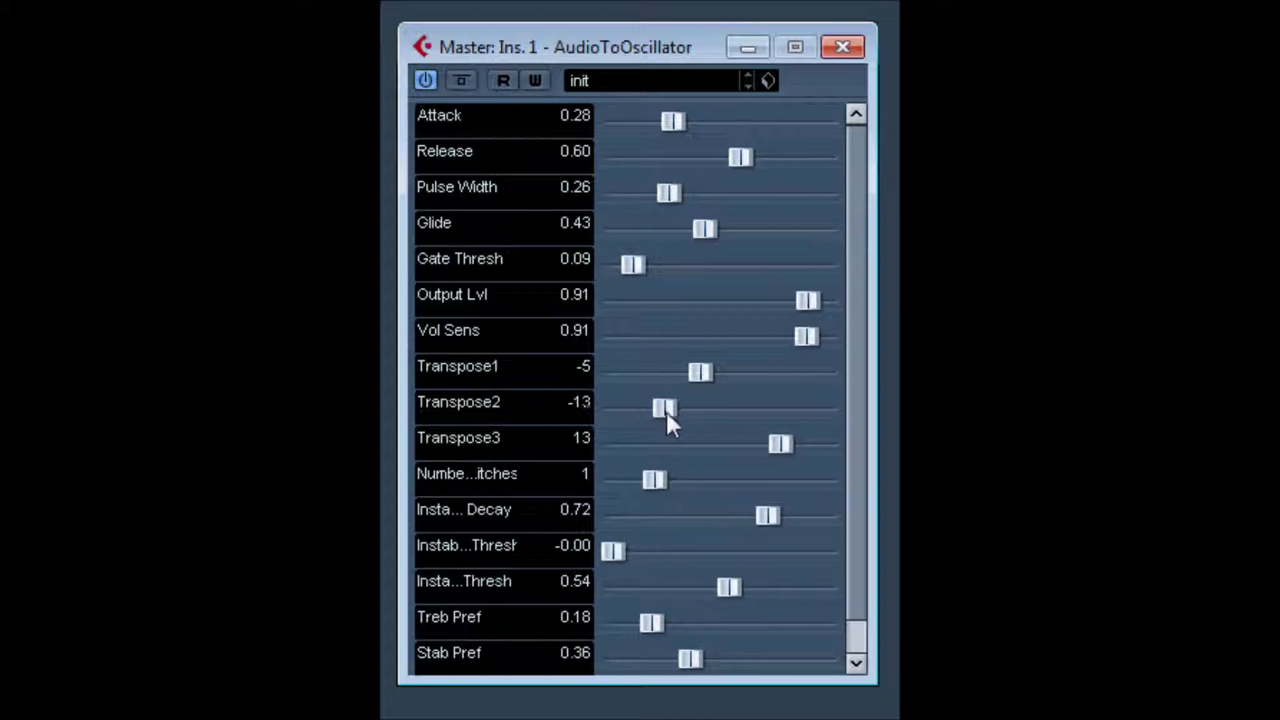
left_click_drag(700, 374, 811, 386)
left_click_drag(783, 441, 641, 412)
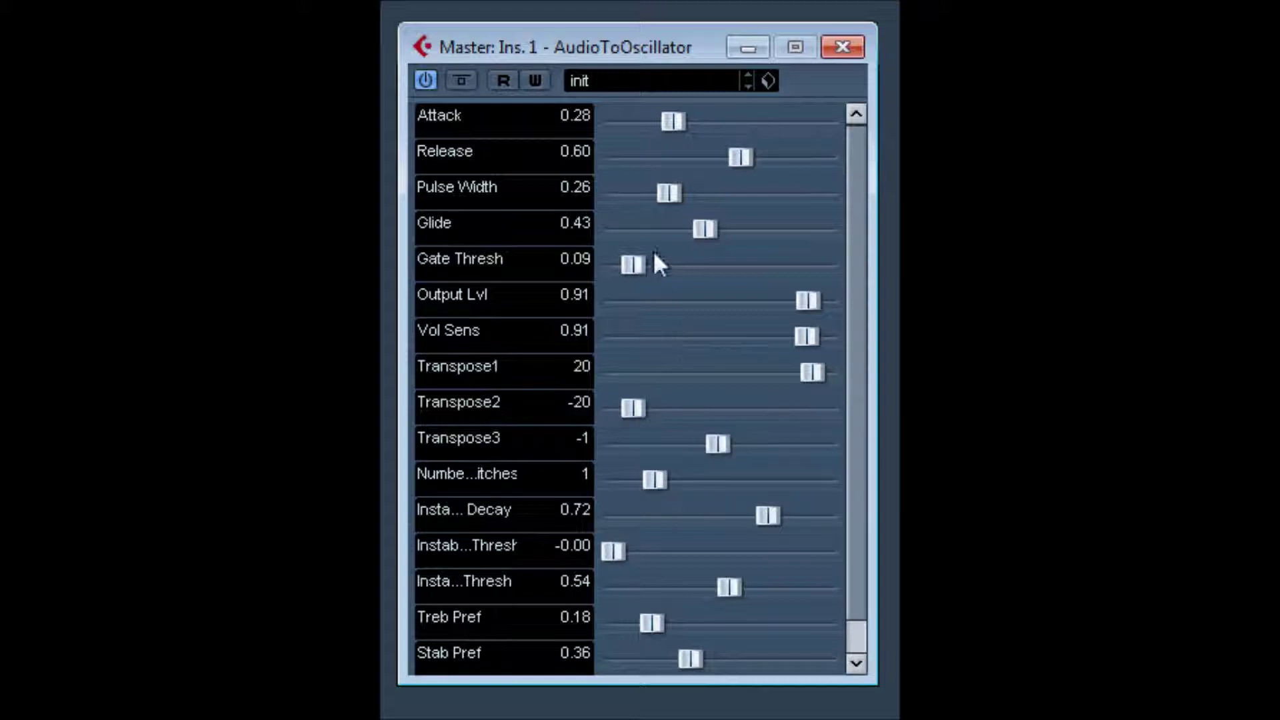
Step: Set Glide to 0.06, Release to 0.17 and Attack to 0.37
left_click_drag(708, 227, 826, 229)
left_click_drag(822, 230, 660, 233)
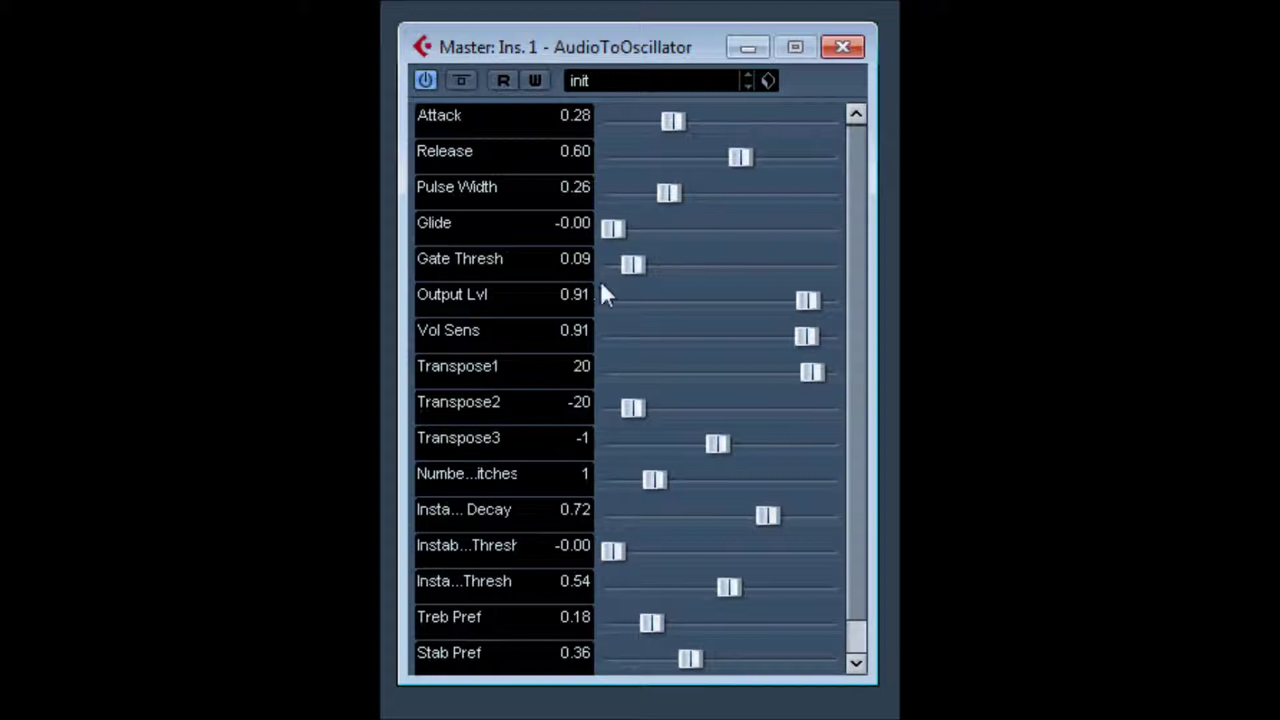
left_click_drag(736, 160, 646, 181)
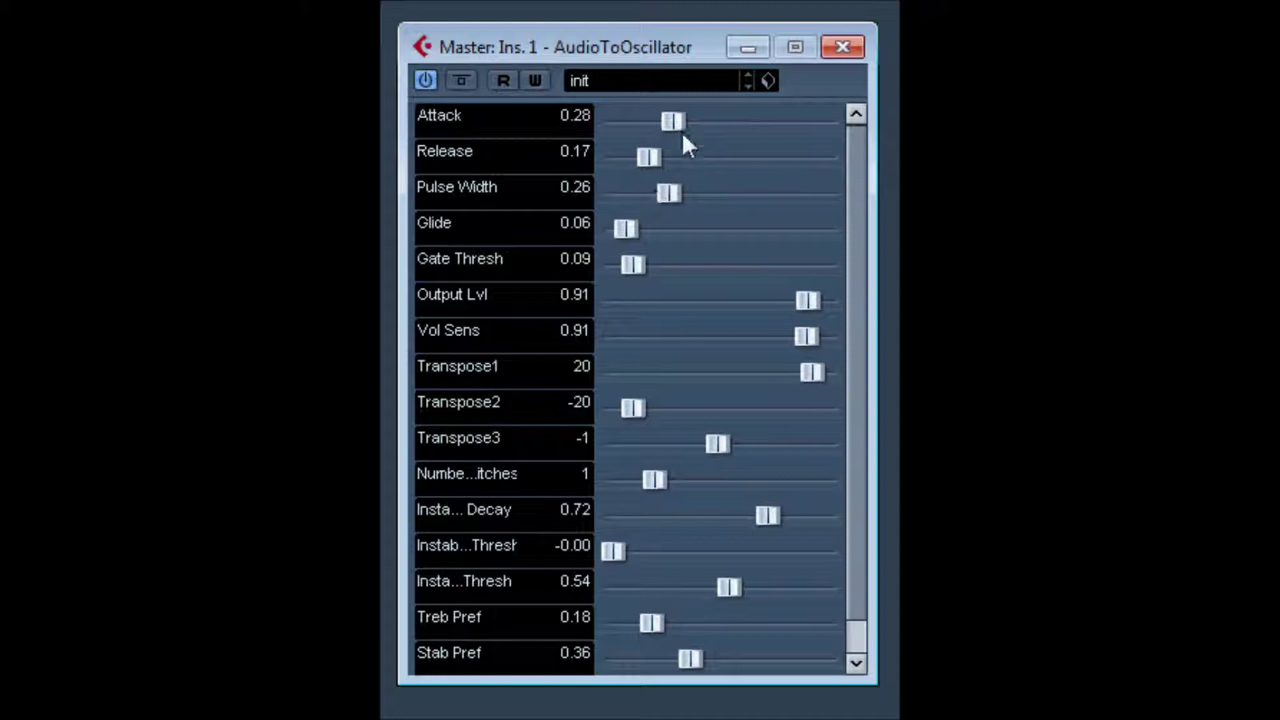
left_click_drag(683, 135, 703, 130)
Step: Set Vol Sens to 0.21, Transpose1 to 11, Transpose2 to -18 and Transpose3 to -22
left_click_drag(807, 337, 663, 333)
left_click_drag(793, 366, 742, 386)
left_click_drag(639, 408, 666, 411)
left_click_drag(717, 443, 635, 411)
Step: Set Insta... Decay to 0.21, Instab...Thresh and Insta...Thresh both to 0.09, and Treb Pref to 0.23
left_click_drag(766, 517, 663, 519)
mouse_move(611, 552)
left_mouse_down()
mouse_move(706, 560)
mouse_move(622, 561)
left_mouse_up()
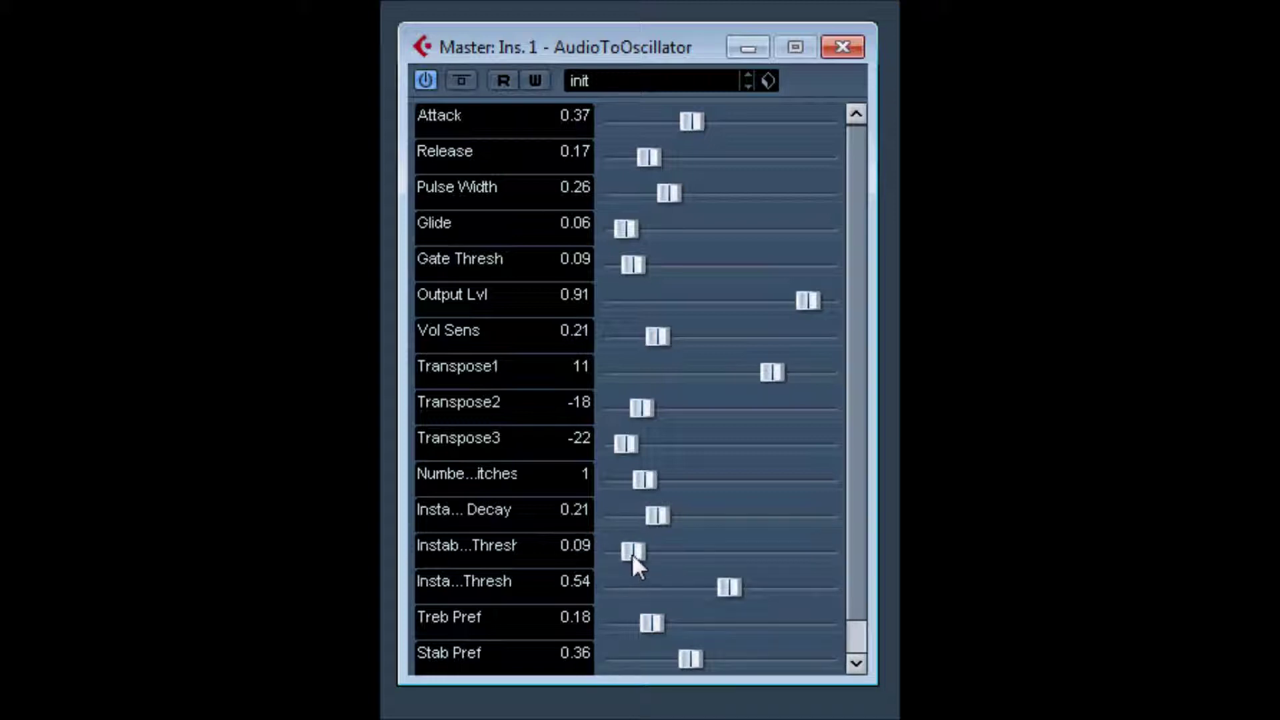
left_click(682, 587)
left_click_drag(616, 585, 658, 620)
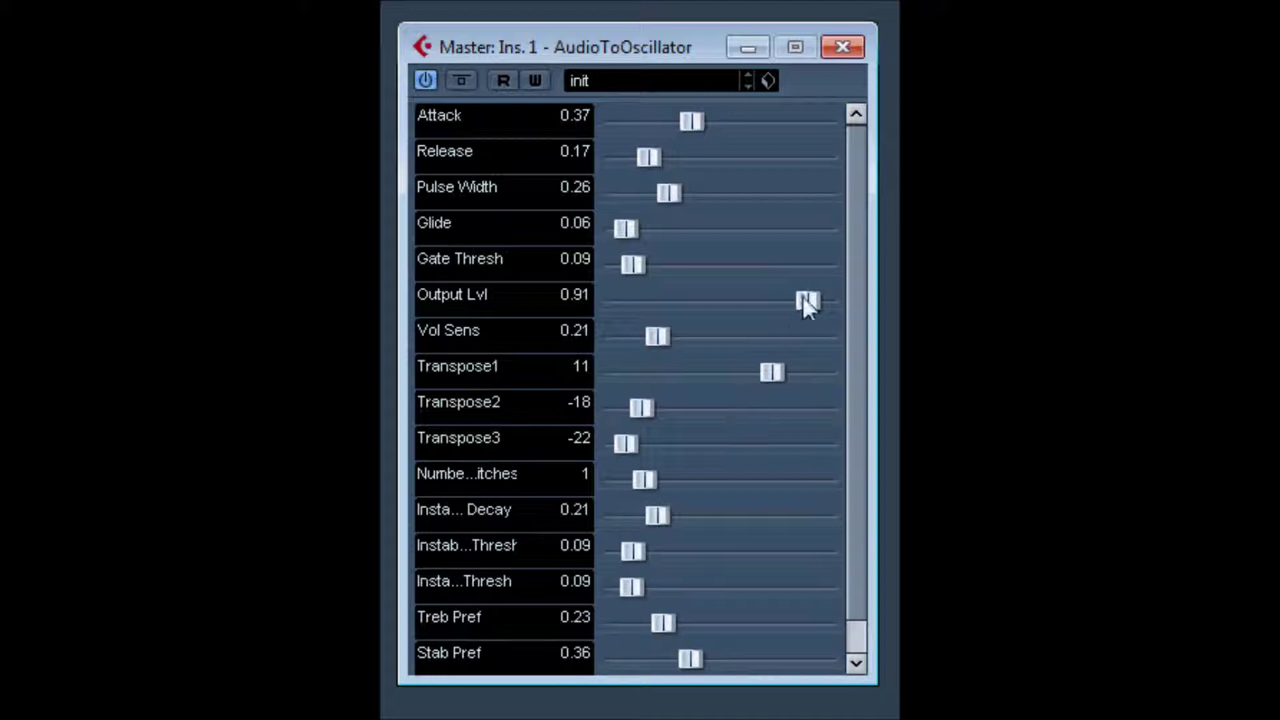
Step: Set Transpose2 to -13, Transpose3 to -19 and Transpose1 to -2
mouse_move(775, 375)
left_mouse_down()
mouse_move(674, 379)
mouse_move(783, 386)
left_mouse_up()
left_click_drag(659, 414, 708, 412)
left_click_drag(630, 445, 657, 419)
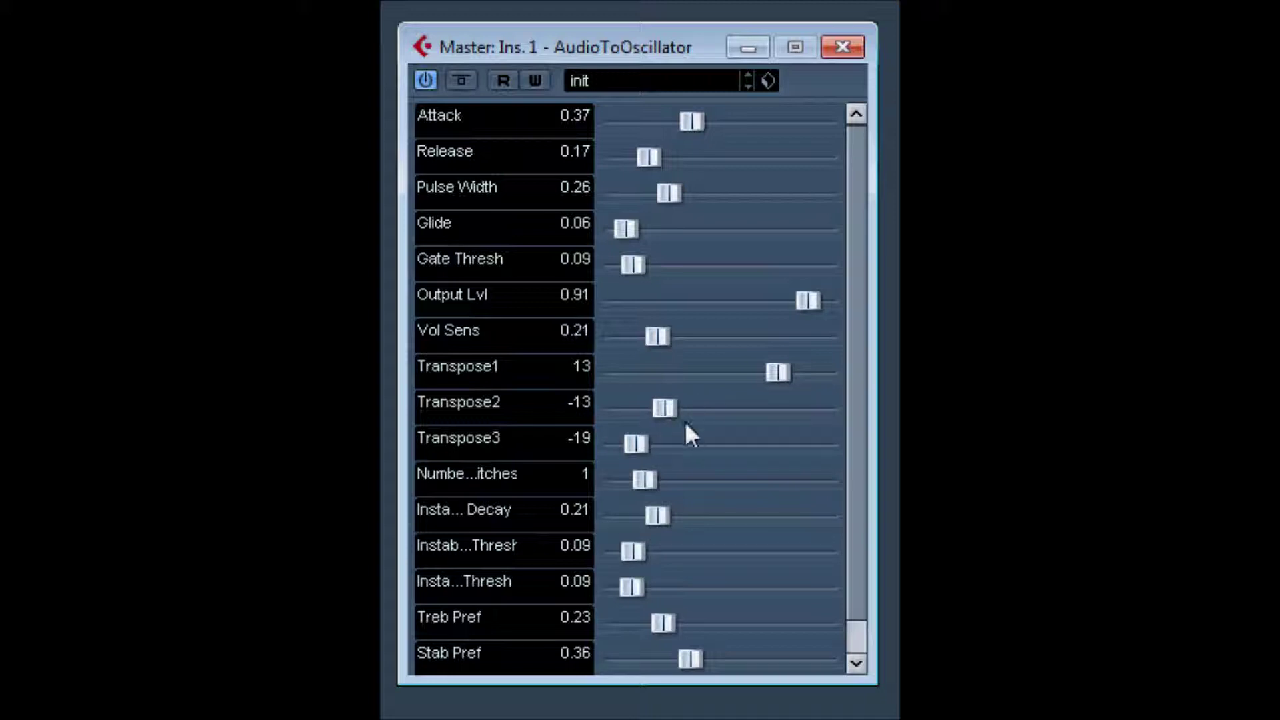
left_click_drag(773, 387, 711, 387)
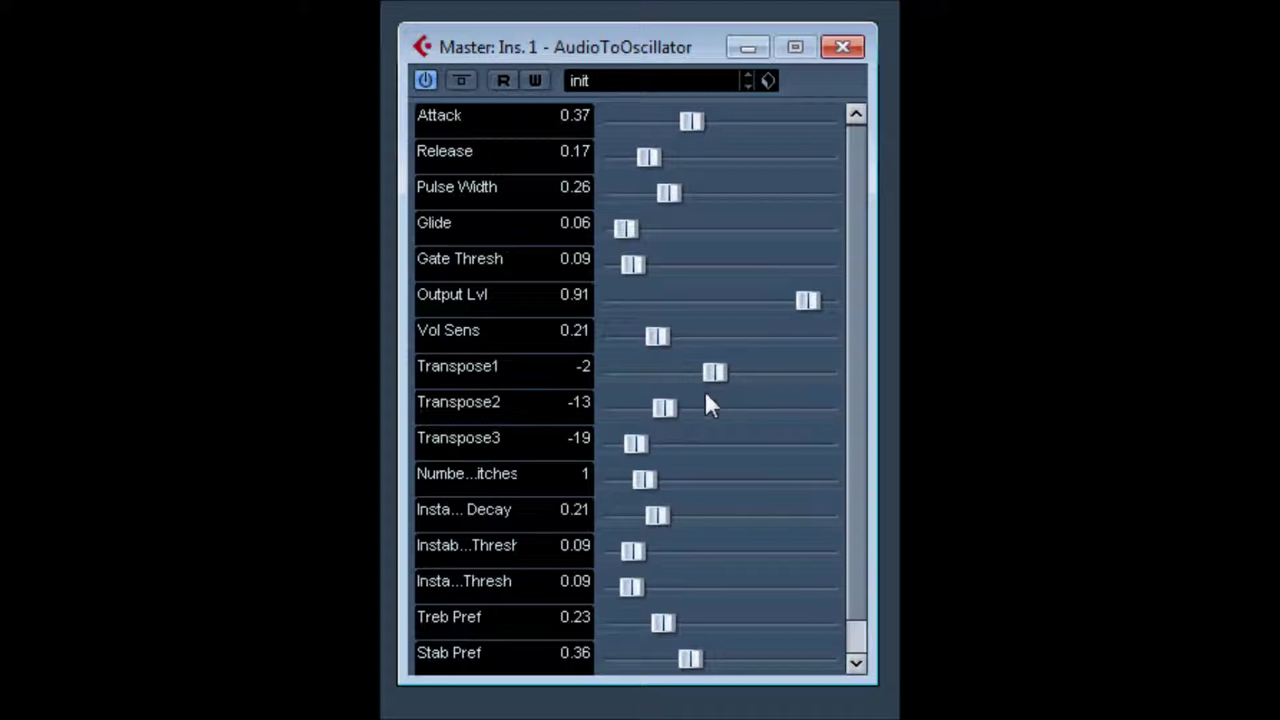
Step: Set Attack and Release to 0, Pulse Width to 0.79 and Glide to 0.42
left_click_drag(629, 157, 603, 163)
left_click_drag(664, 193, 778, 198)
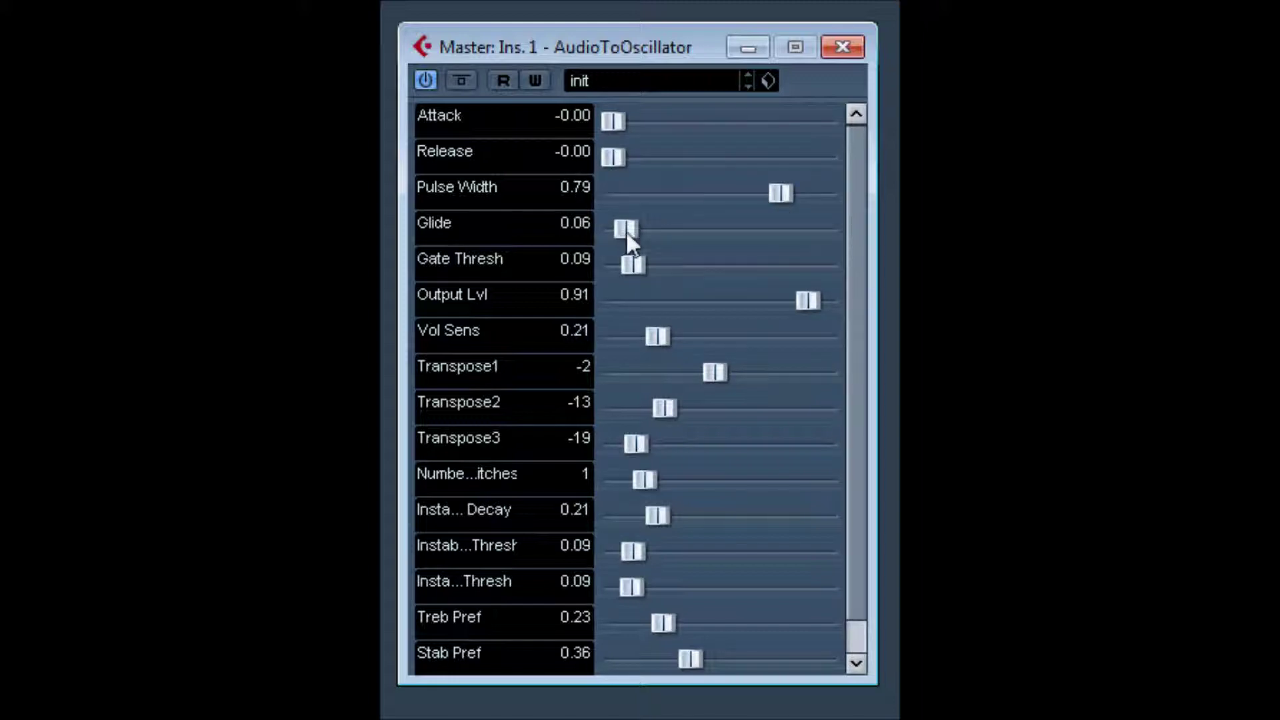
left_click_drag(627, 233, 704, 237)
Step: Set Gate Thresh to 0.15, Output Lvl to 0.80, Vol Sens to 0.53, Transpose1 to -20, Transpose2 to 13 and Transpose3 to 1
left_click_drag(639, 263, 650, 262)
left_click_drag(805, 302, 785, 304)
left_click_drag(680, 331, 635, 372)
left_click_drag(664, 415, 723, 445)
Step: Set Numbe...itches to 2, Insta... Decay to 0.67, Instab...Thresh to 0.33, Insta...Thresh to 0.62, Treb Pref to 0.49 and Stab Pref to 0.13
left_click_drag(647, 478, 756, 525)
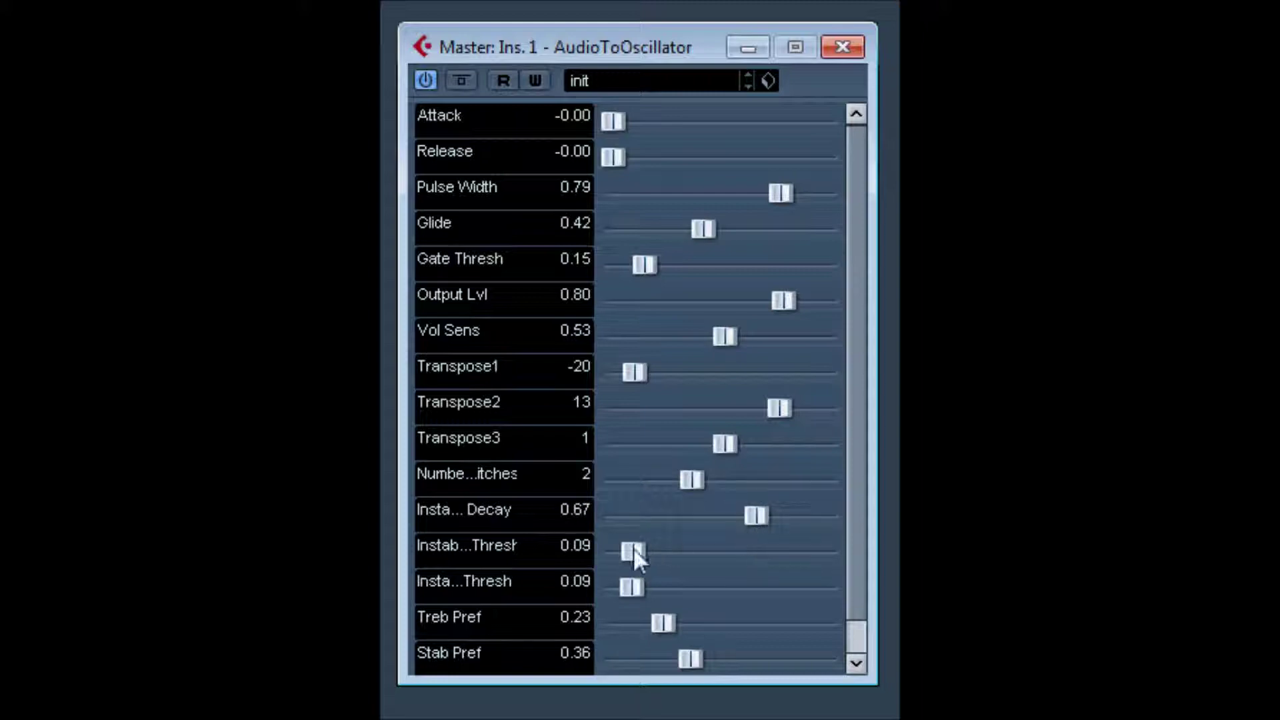
left_click_drag(635, 552, 754, 591)
left_click_drag(691, 659, 724, 628)
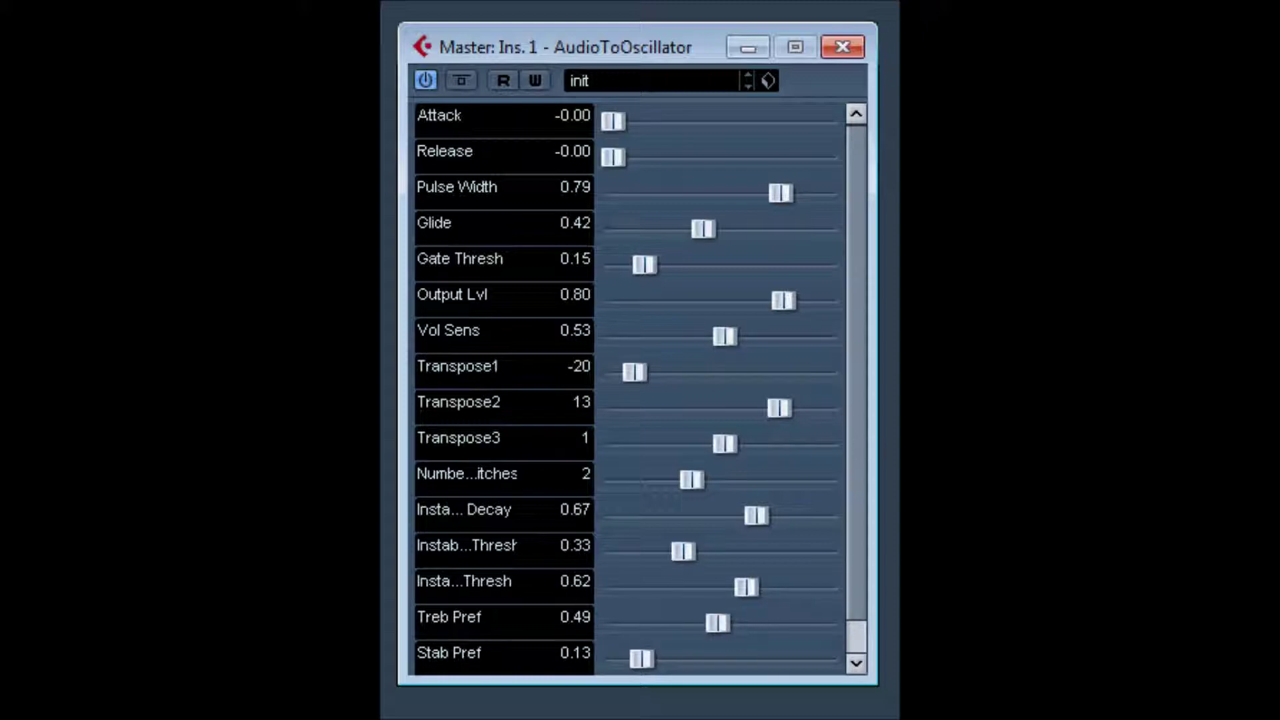
Step: Set Release to 0.13 and switch the AudioToOscillator effect off
left_click_drag(614, 152, 631, 130)
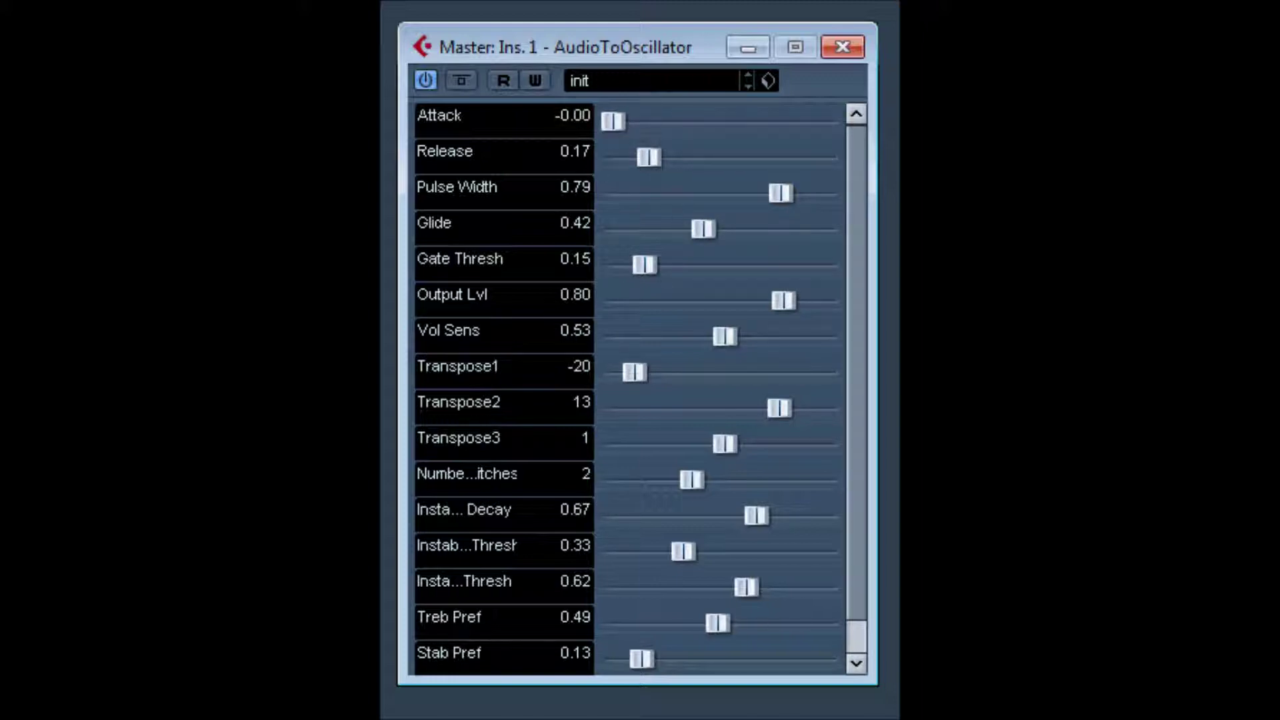
left_click_drag(646, 155, 639, 158)
left_click(424, 81)
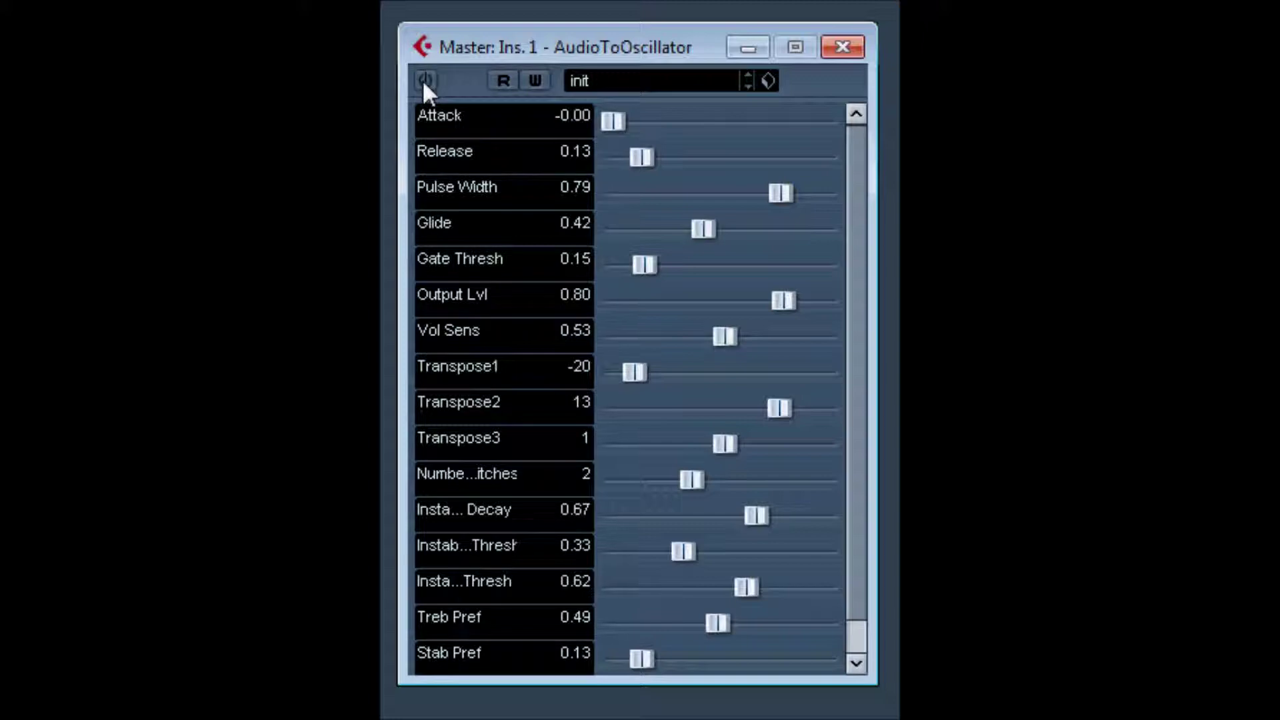